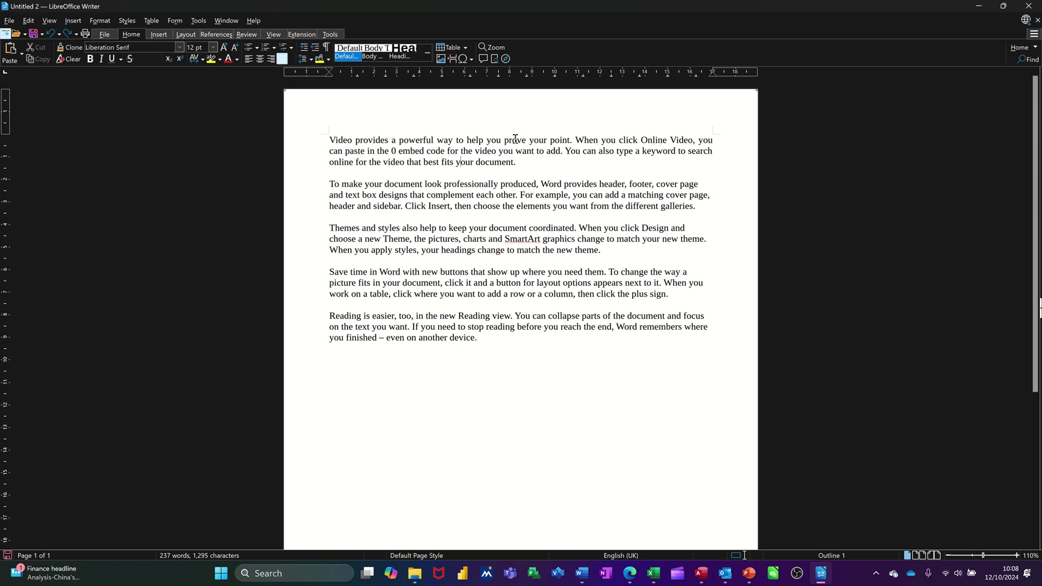
# Step: Practise selecting a word, a sentence and the first paragraph, then part of the second paragraph
pyautogui.doubleClick(409, 136)
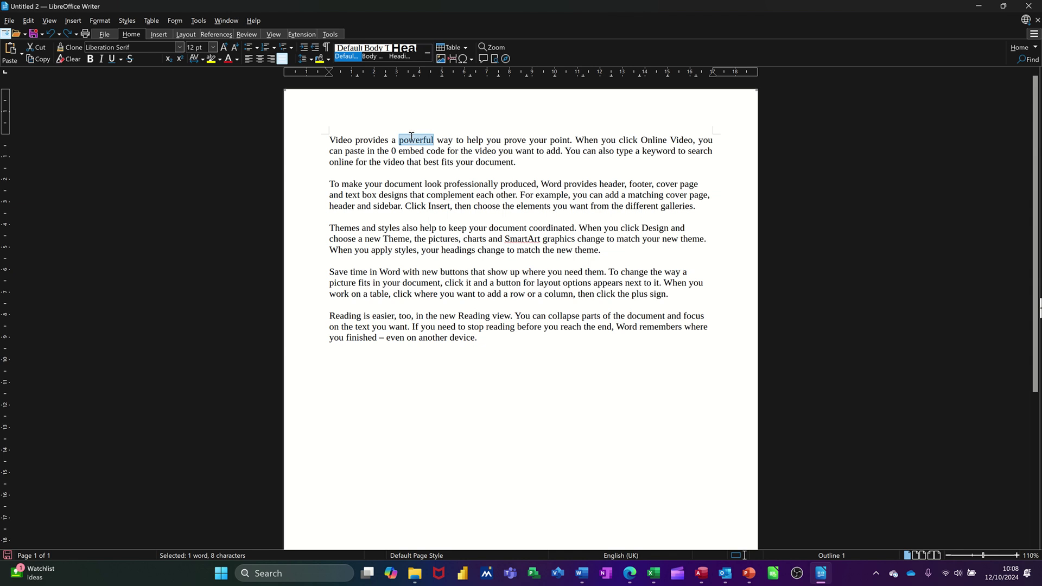
pyautogui.tripleClick(411, 136)
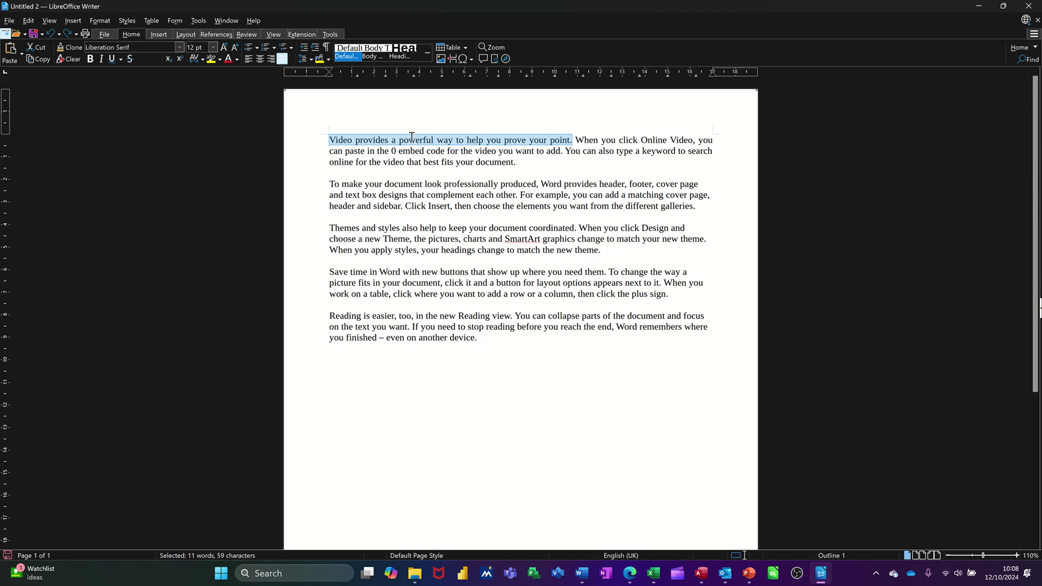
pyautogui.doubleClick(411, 137)
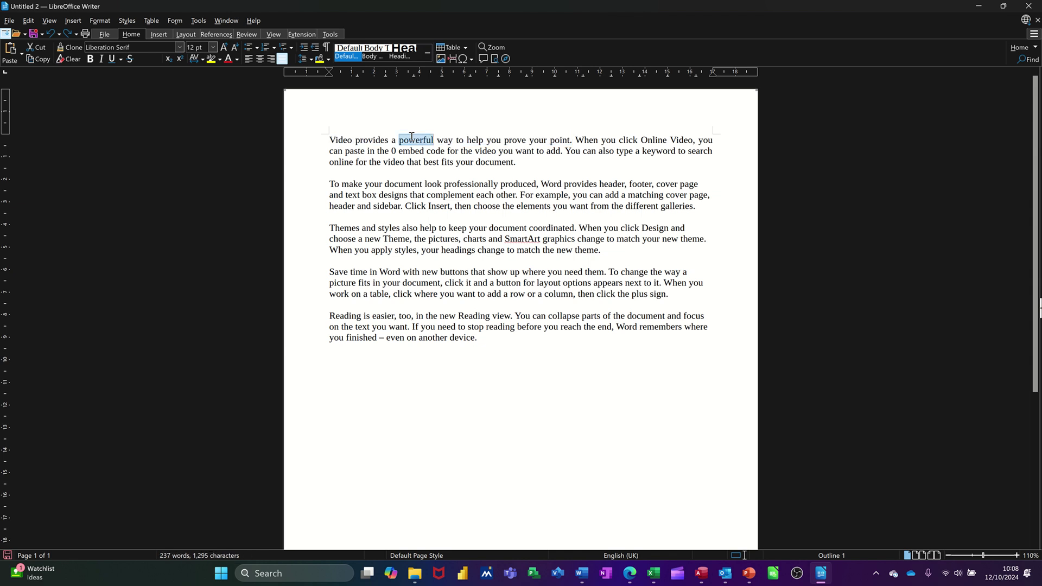
pyautogui.click(411, 136)
pyautogui.click(412, 136)
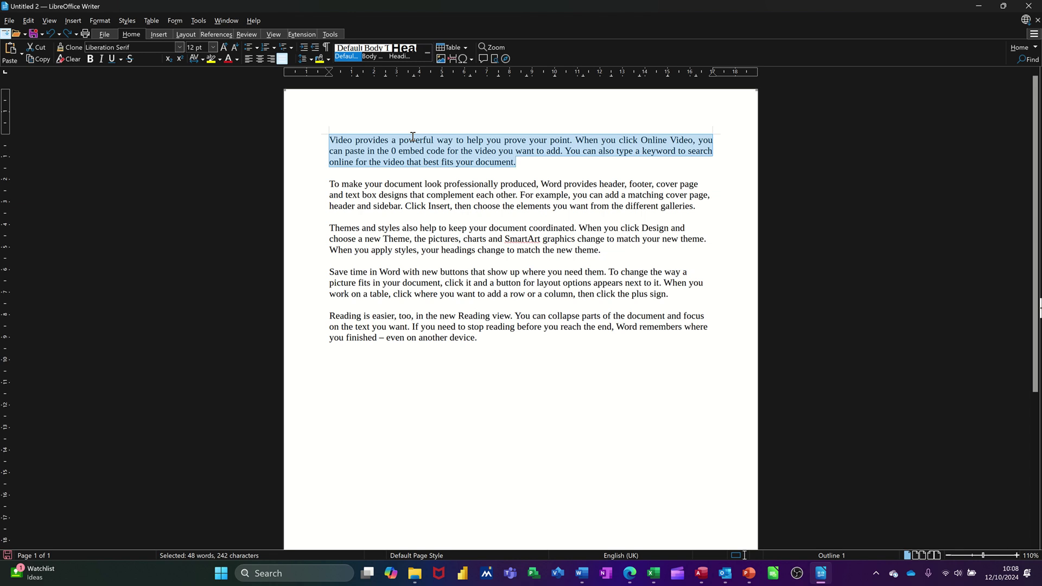
pyautogui.click(393, 183)
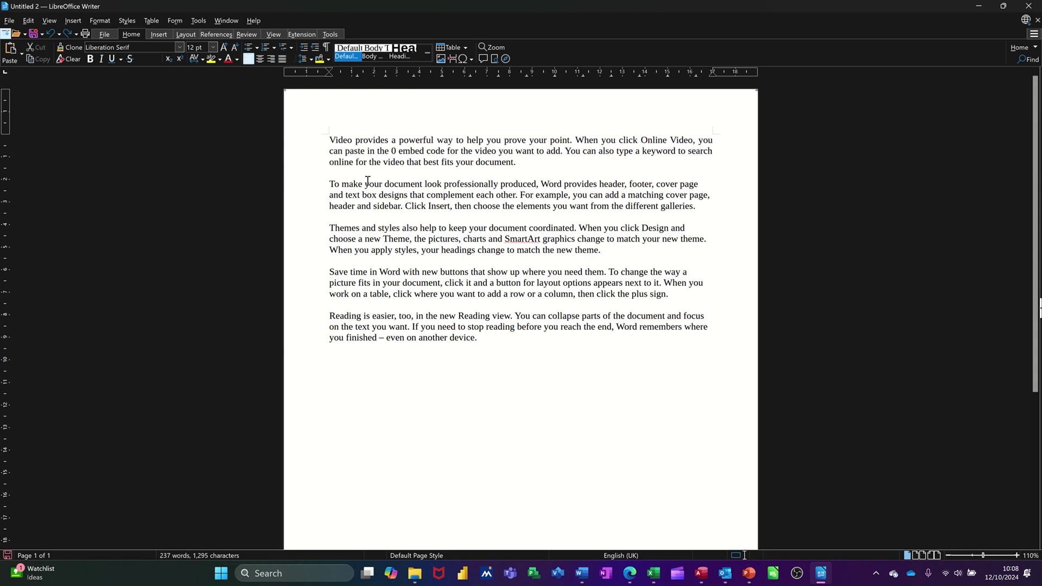
pyautogui.moveTo(370, 184); pyautogui.dragTo(563, 212)
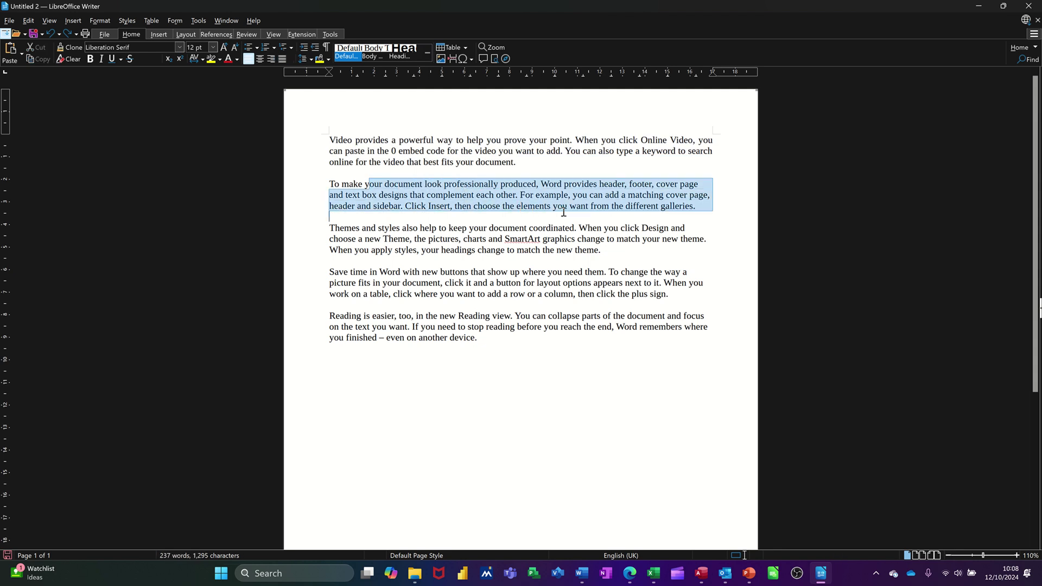
pyautogui.click(479, 193)
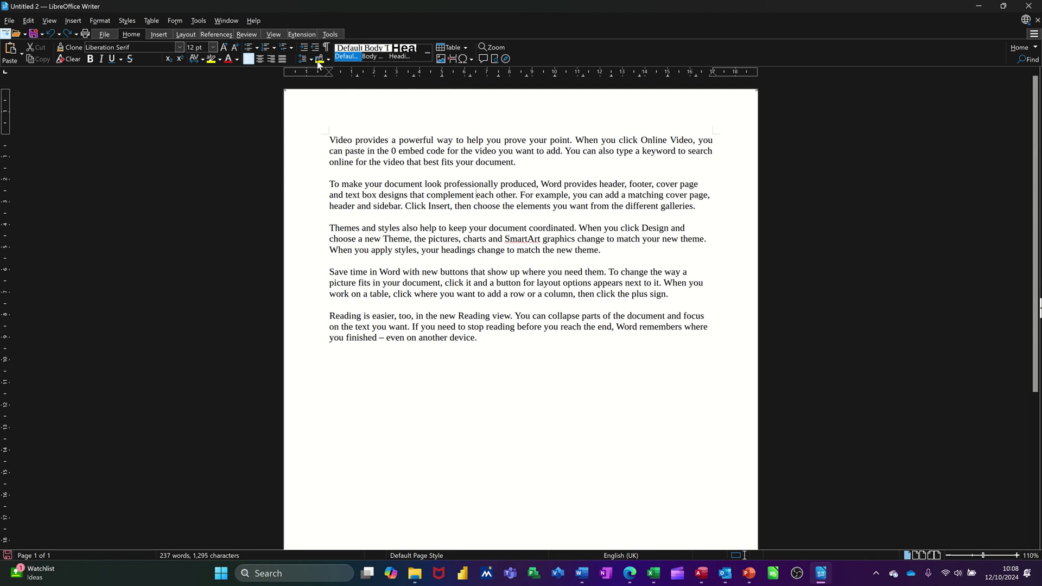
# Step: Hide the rulers and then show them again from the View options
pyautogui.click(274, 35)
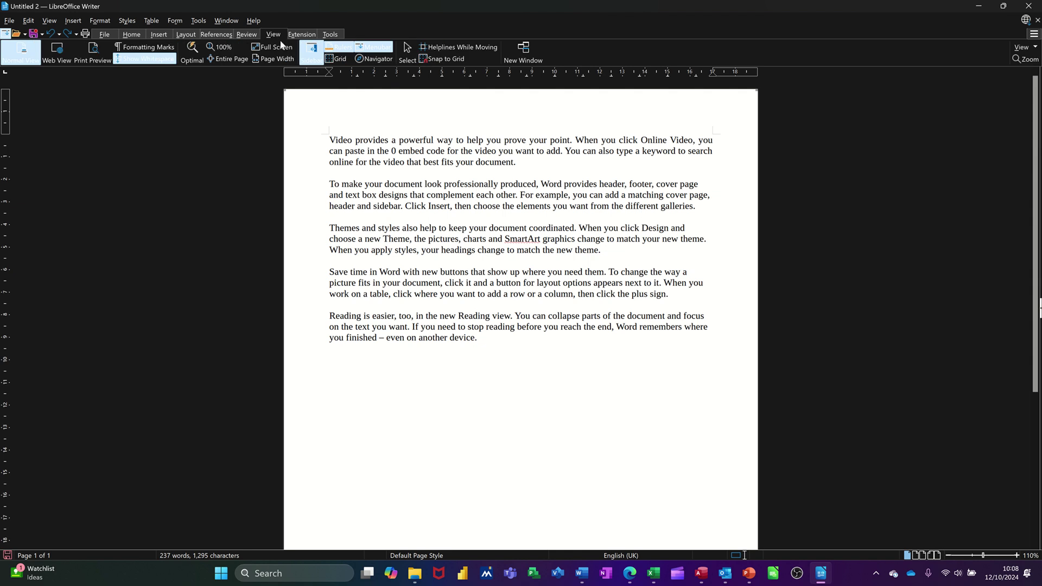
pyautogui.click(341, 48)
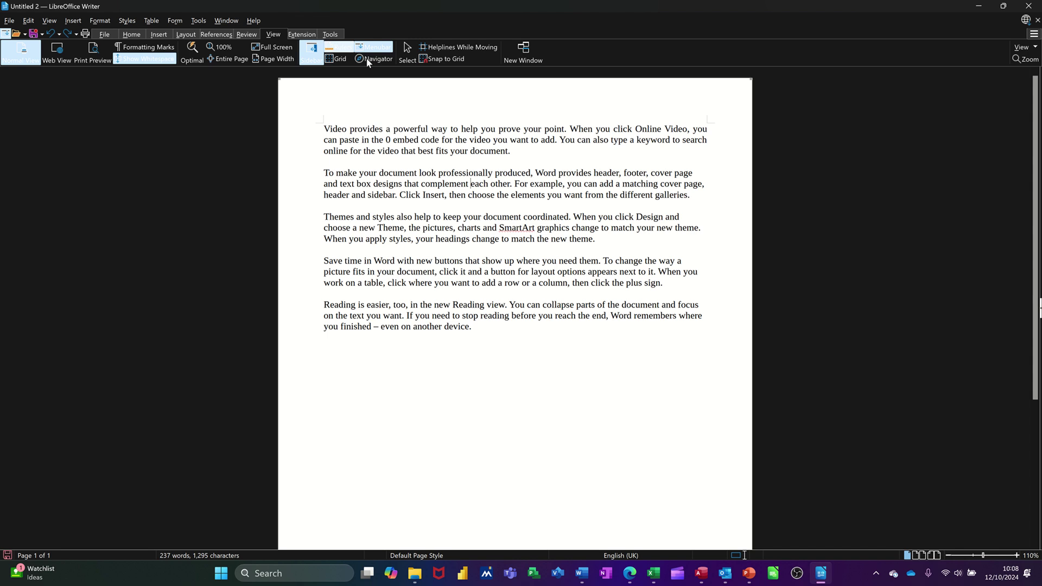
pyautogui.click(337, 49)
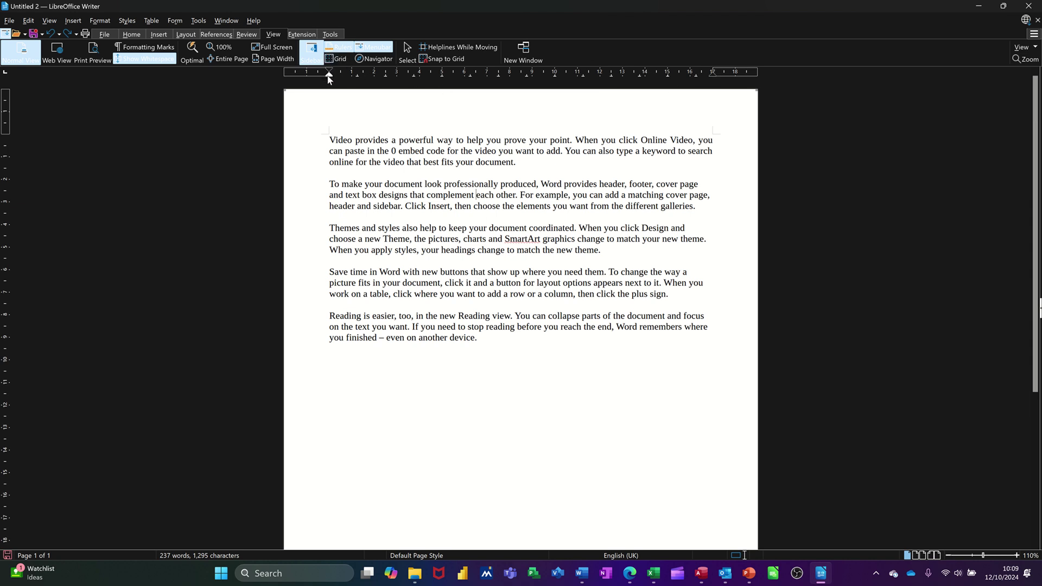
# Step: Try a 2 cm indent on the second paragraph, then return it to the margin
pyautogui.moveTo(330, 77)
pyautogui.moveTo(330, 77); pyautogui.dragTo(374, 83)
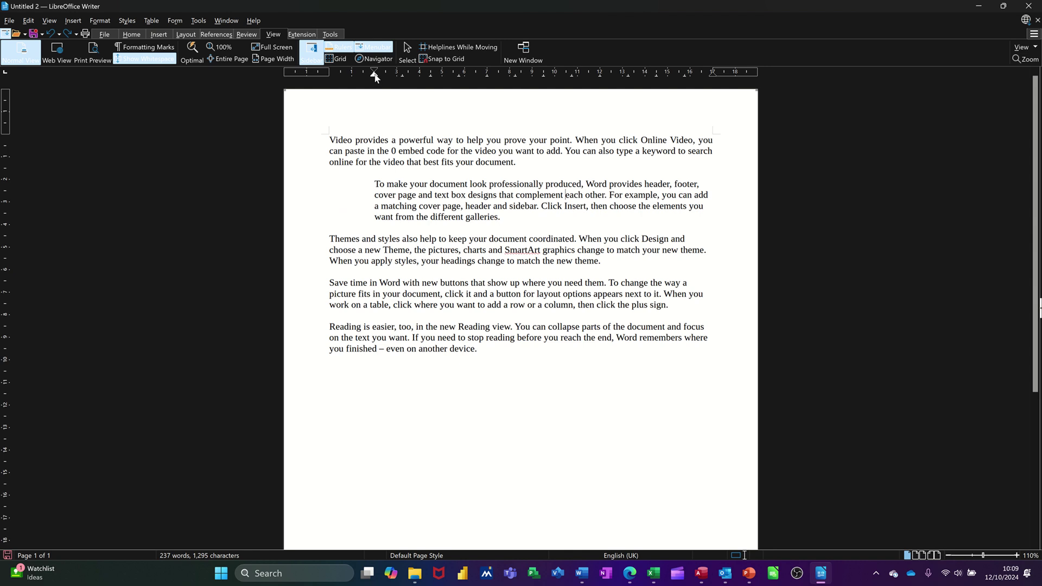
pyautogui.moveTo(375, 77); pyautogui.dragTo(329, 77)
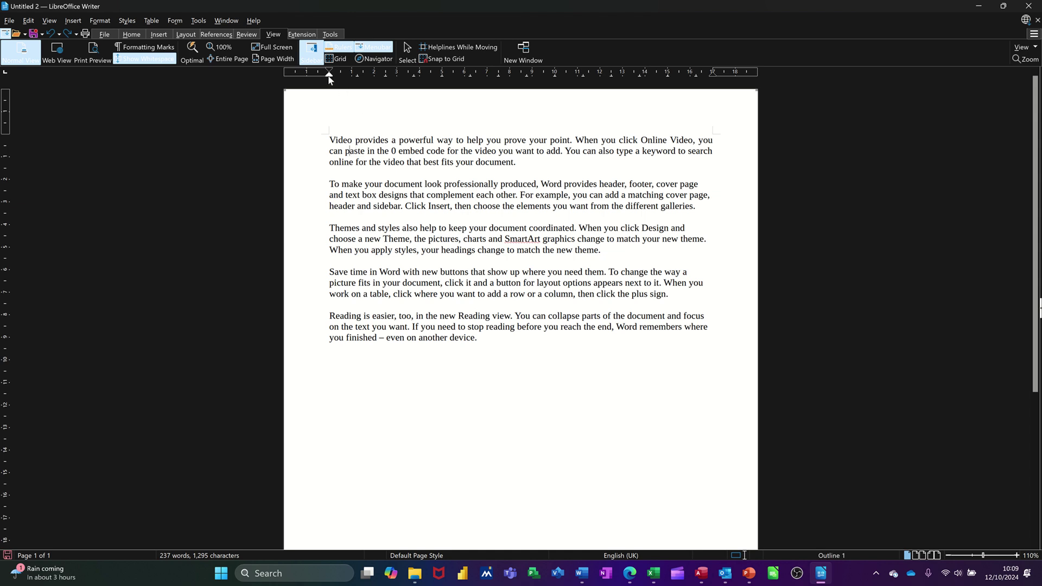
# Step: Indent the first paragraph 3.5 cm from the left with its right edge at 14.5 cm
pyautogui.moveTo(330, 79); pyautogui.dragTo(374, 83)
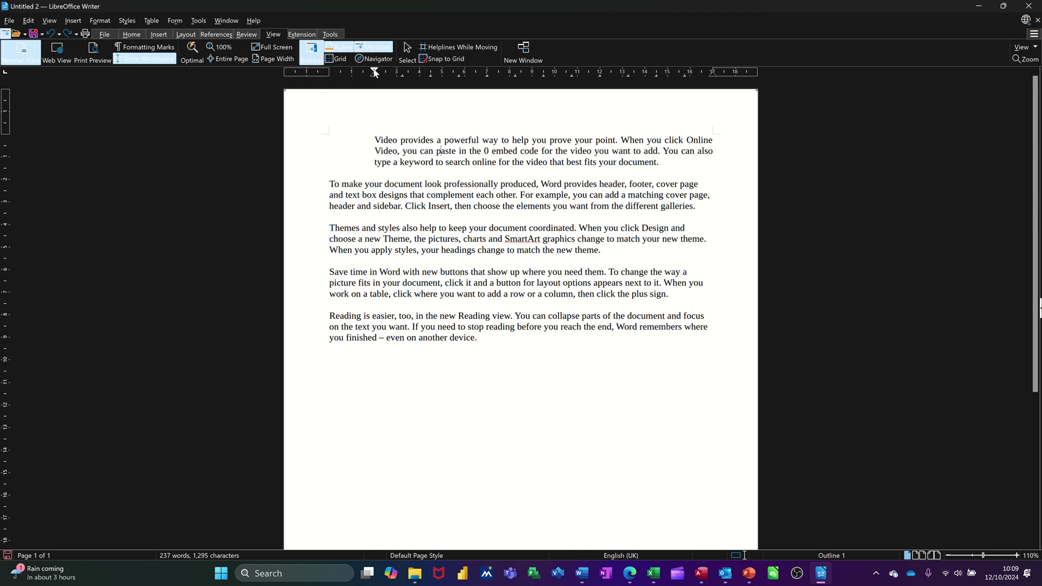
pyautogui.moveTo(375, 72); pyautogui.dragTo(406, 72)
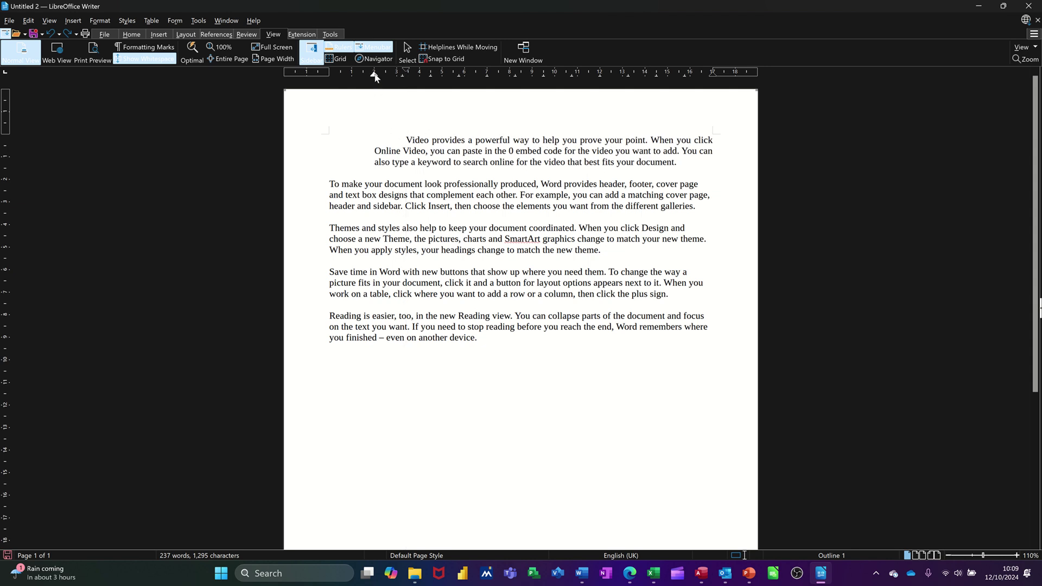
pyautogui.moveTo(374, 75); pyautogui.dragTo(421, 77)
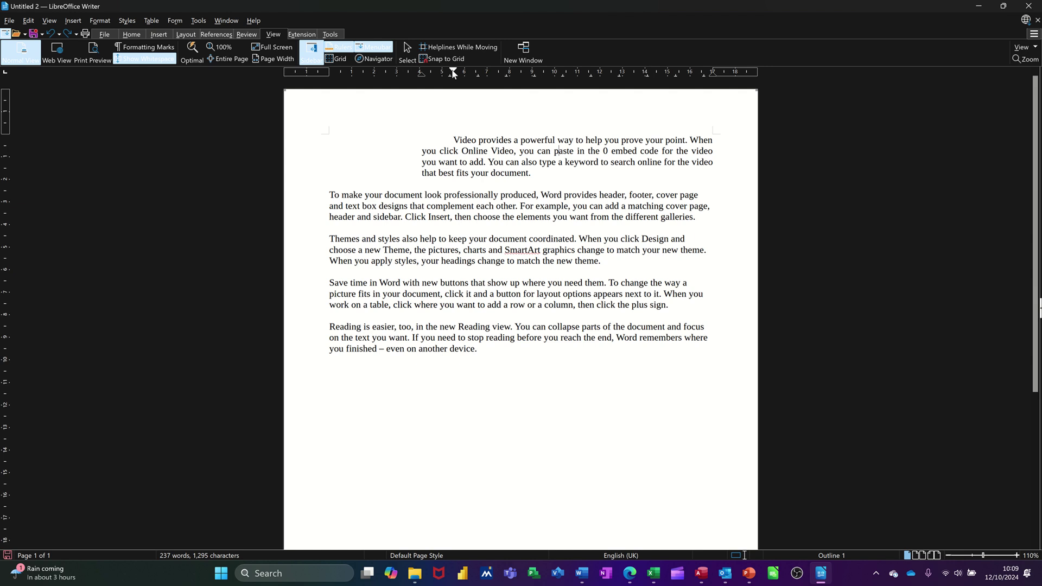
pyautogui.moveTo(453, 73); pyautogui.dragTo(329, 77)
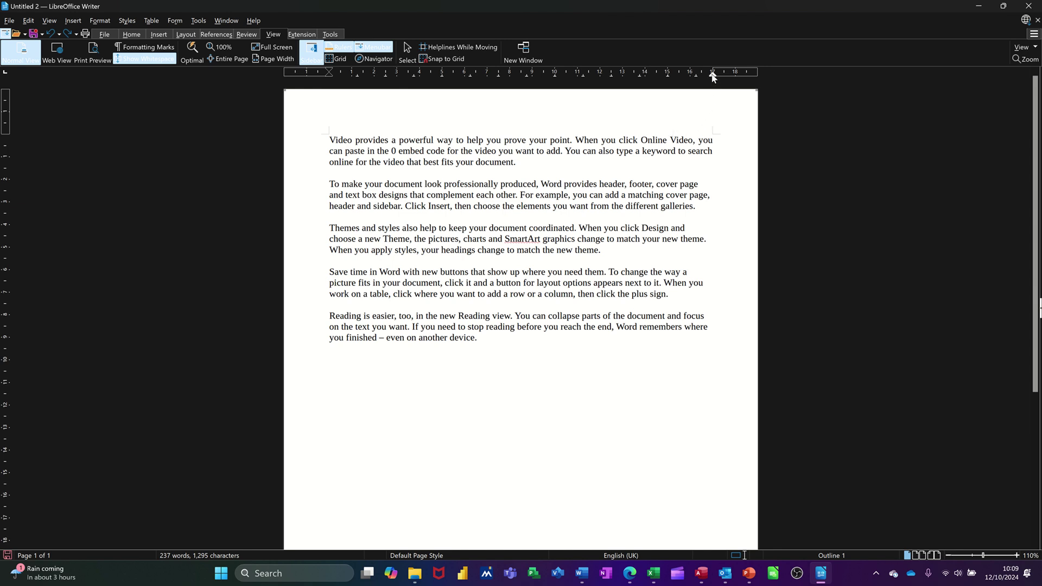
pyautogui.moveTo(713, 75); pyautogui.dragTo(631, 76)
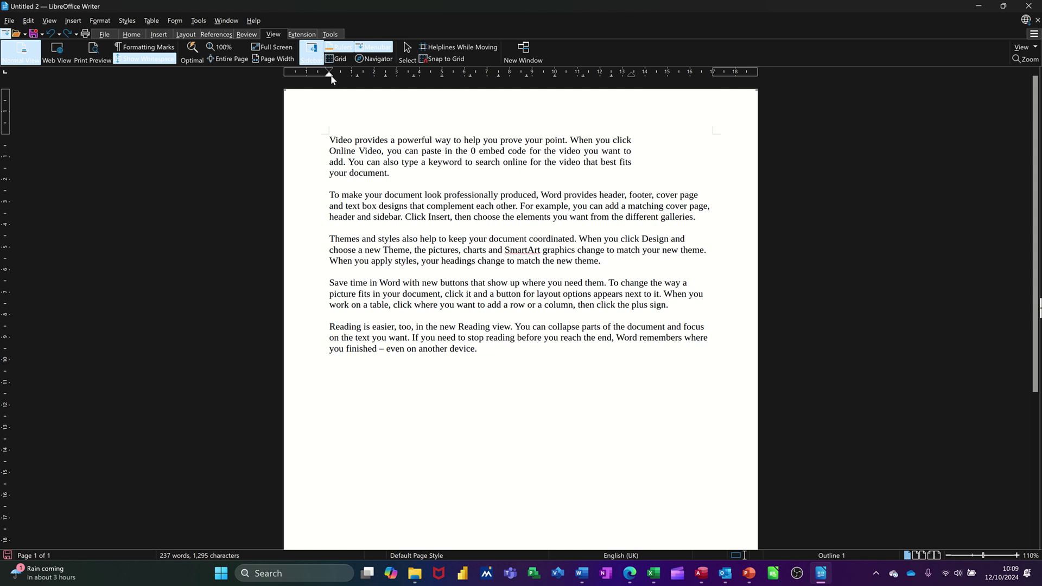
pyautogui.moveTo(332, 77); pyautogui.dragTo(387, 76)
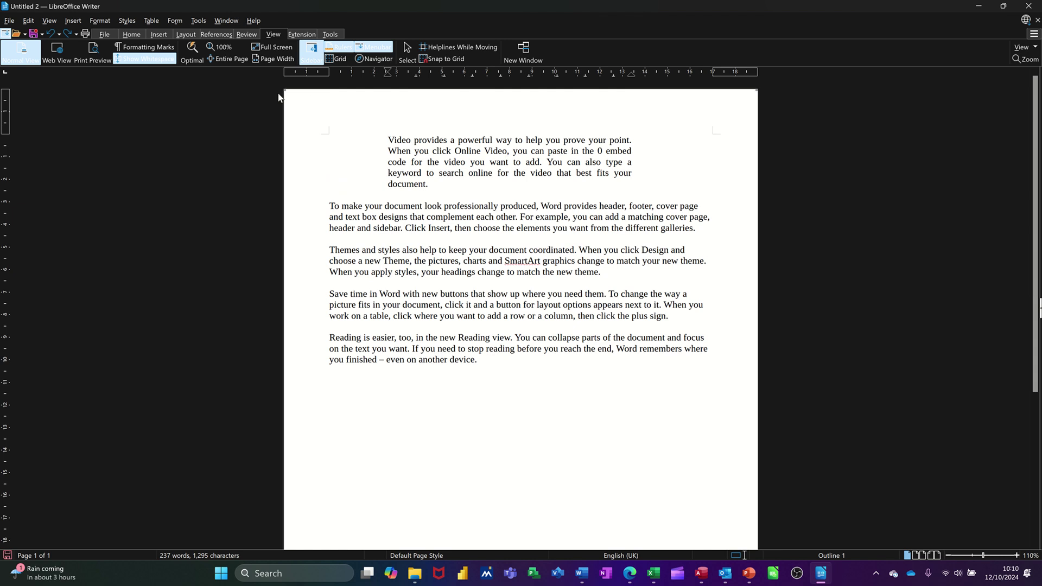
# Step: Try right, left and centre alignment on the first paragraph, finally leaving it justified
pyautogui.click(131, 34)
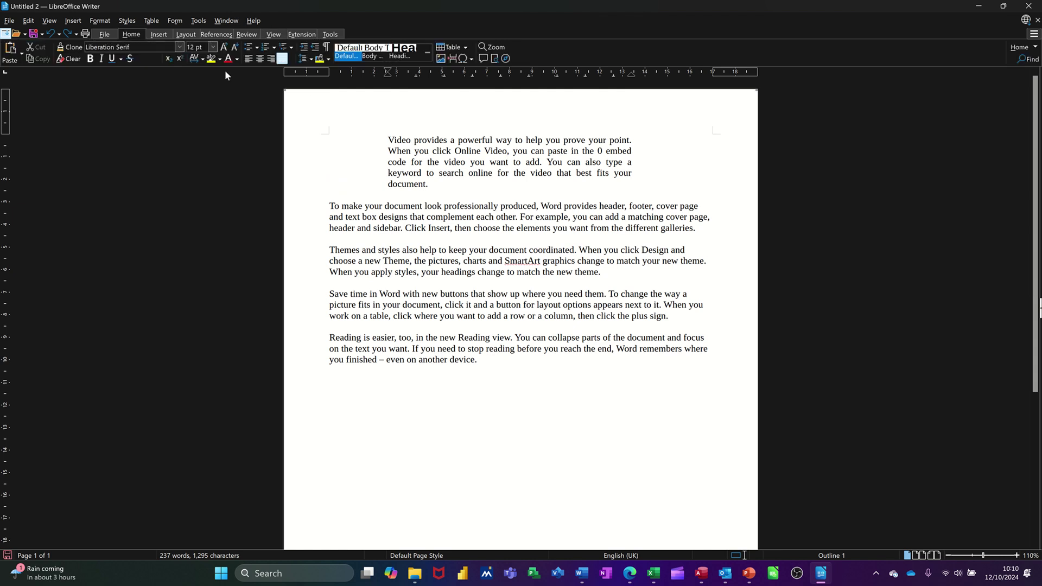
pyautogui.click(269, 59)
pyautogui.click(283, 61)
pyautogui.click(249, 59)
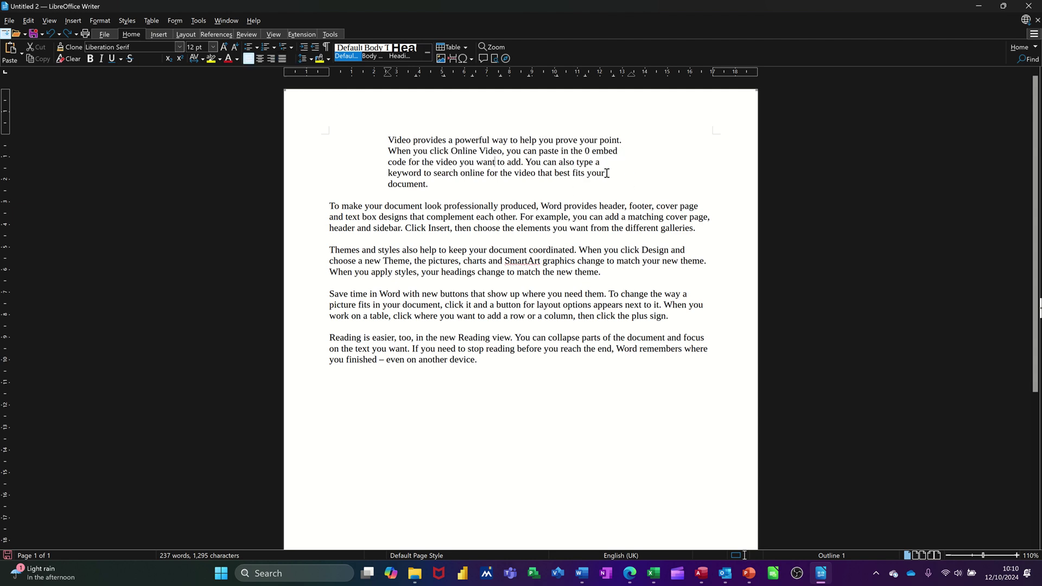
pyautogui.click(271, 59)
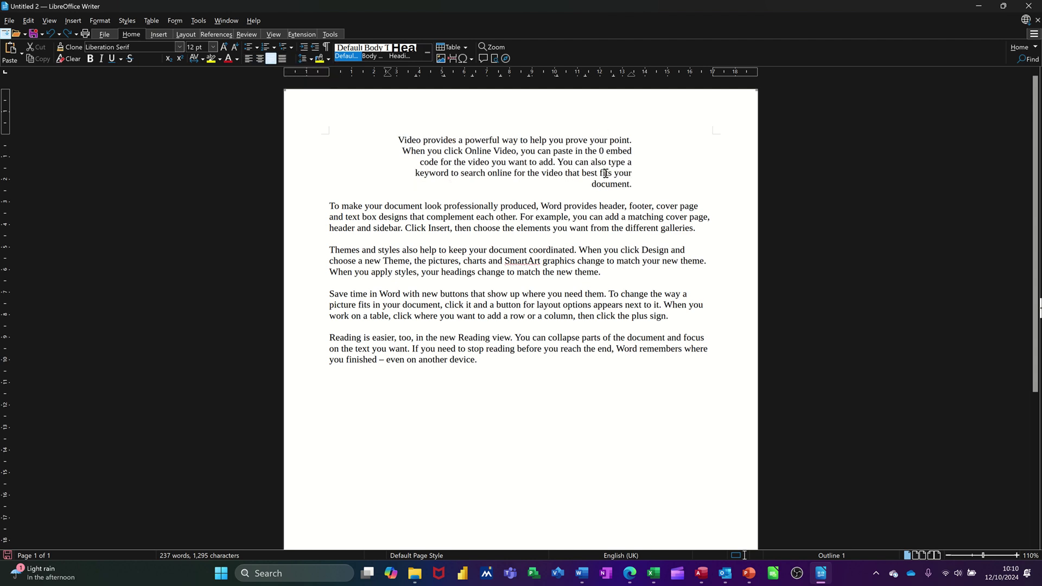
pyautogui.click(261, 61)
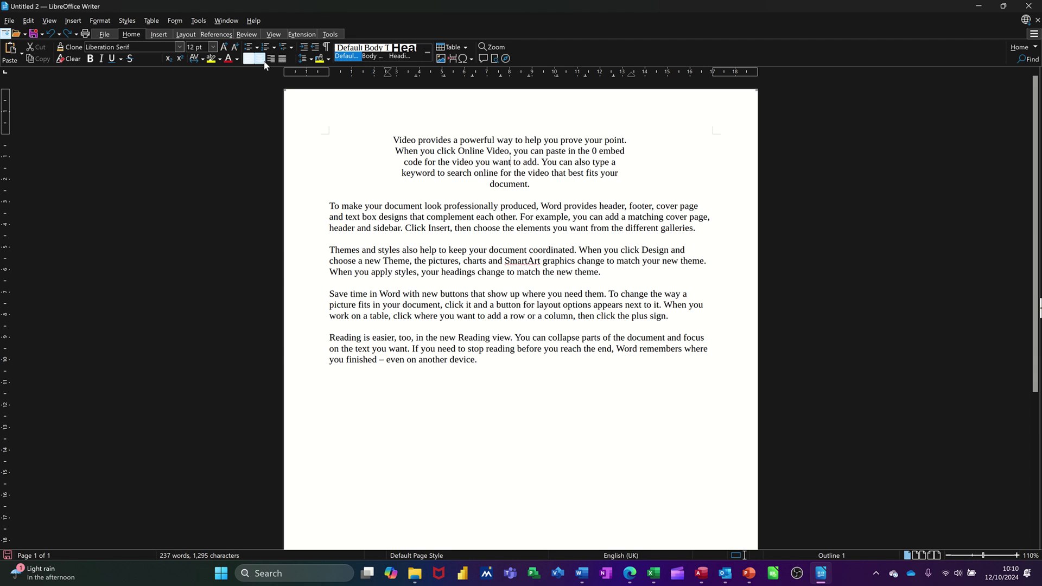
pyautogui.click(282, 59)
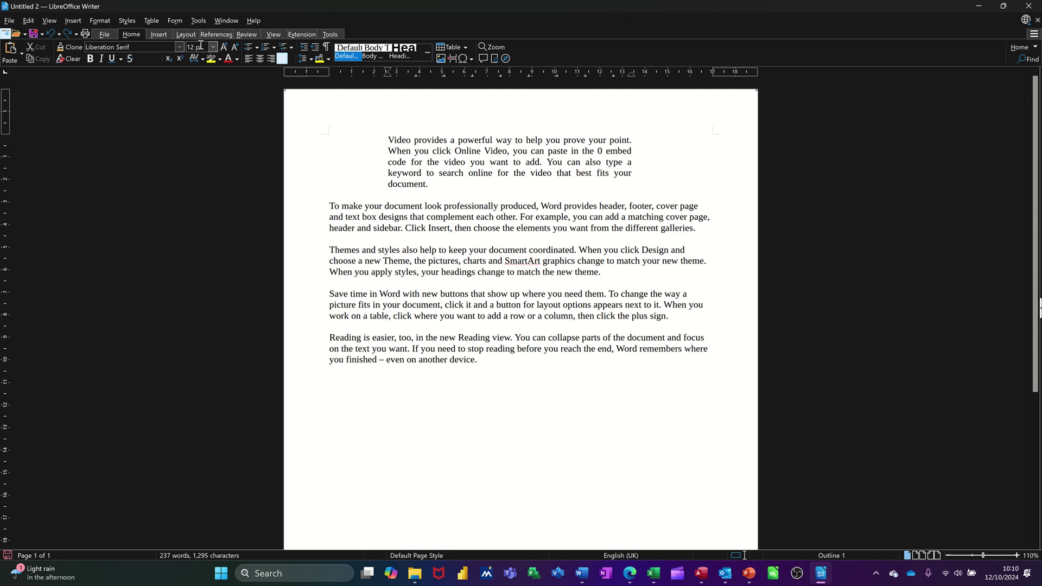
# Step: Set the first paragraph's Before text and After text indents to 0 cm in Format > Paragraph
pyautogui.click(107, 22)
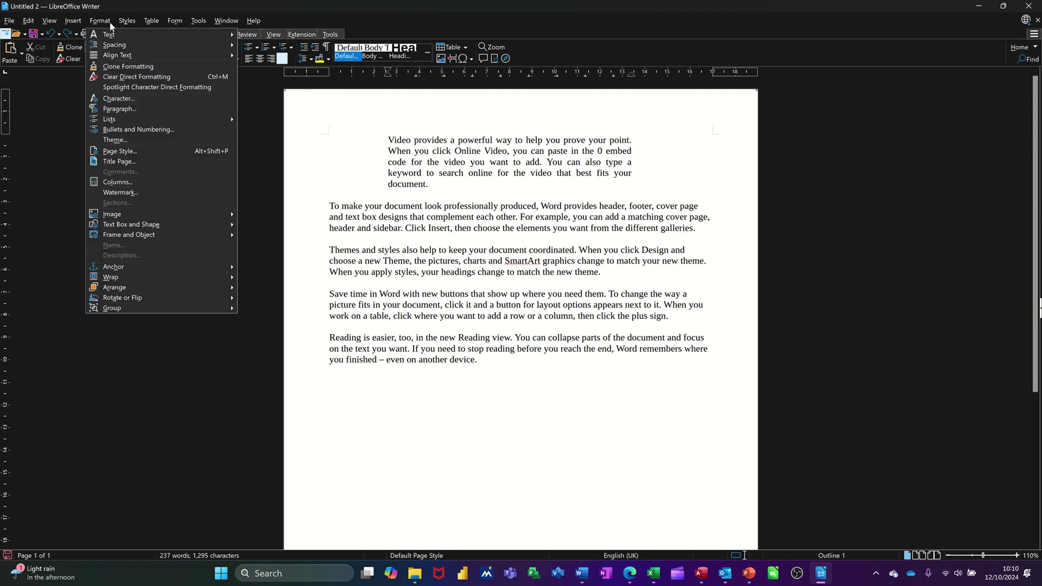
pyautogui.click(143, 108)
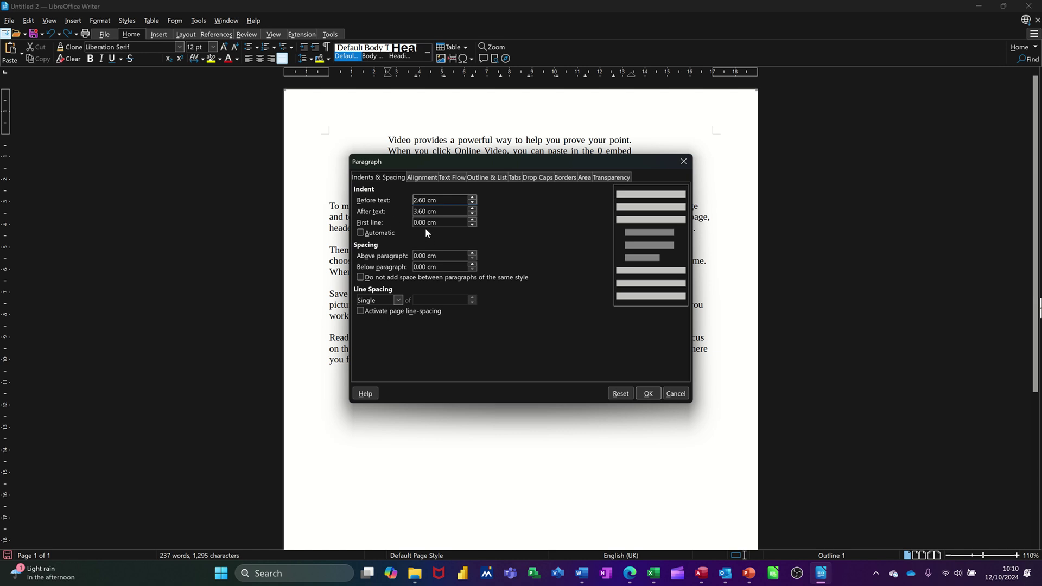
pyautogui.moveTo(439, 200); pyautogui.dragTo(395, 193)
pyautogui.write('0')
pyautogui.moveTo(447, 211); pyautogui.dragTo(403, 211)
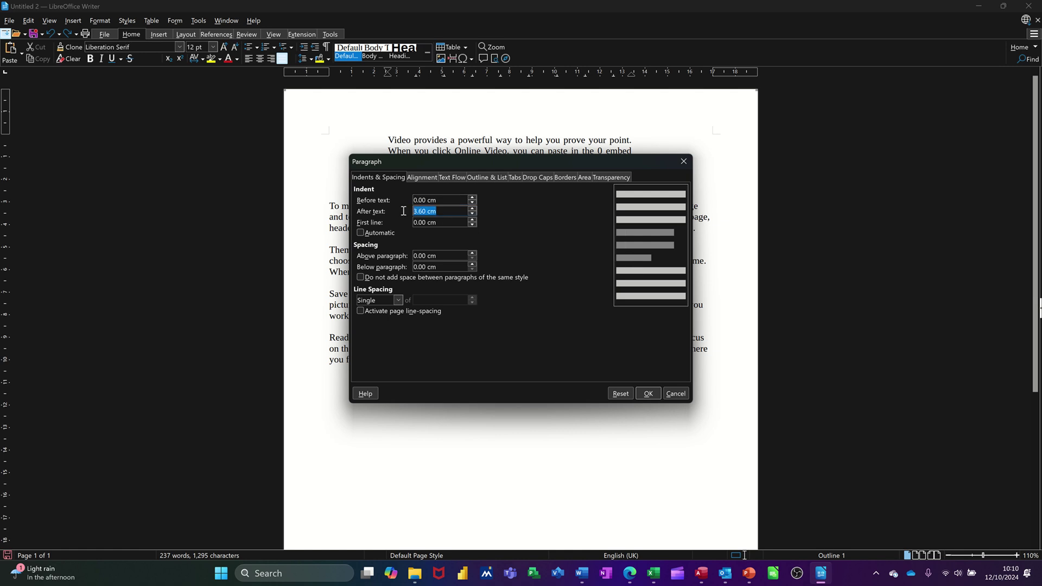
pyautogui.write('0')
pyautogui.click(646, 395)
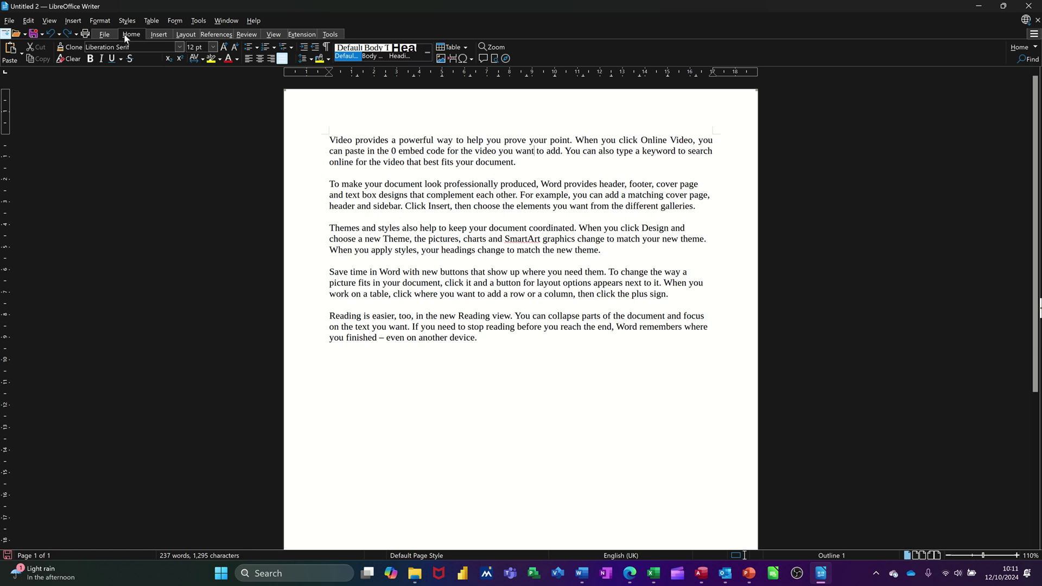
# Step: Choose 1.5 Lines line spacing for the first paragraph in Format > Paragraph
pyautogui.click(104, 21)
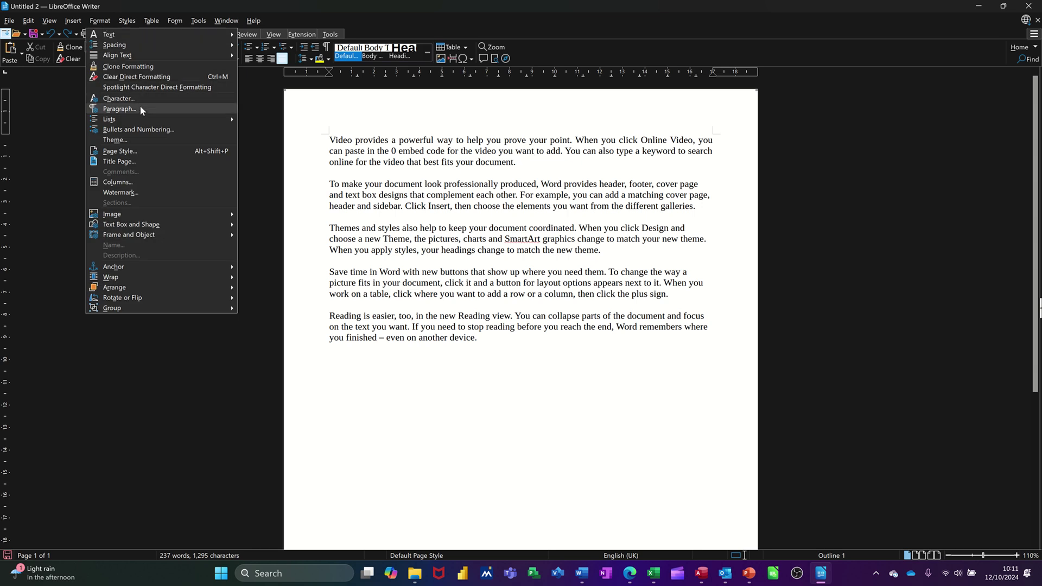
pyautogui.click(119, 108)
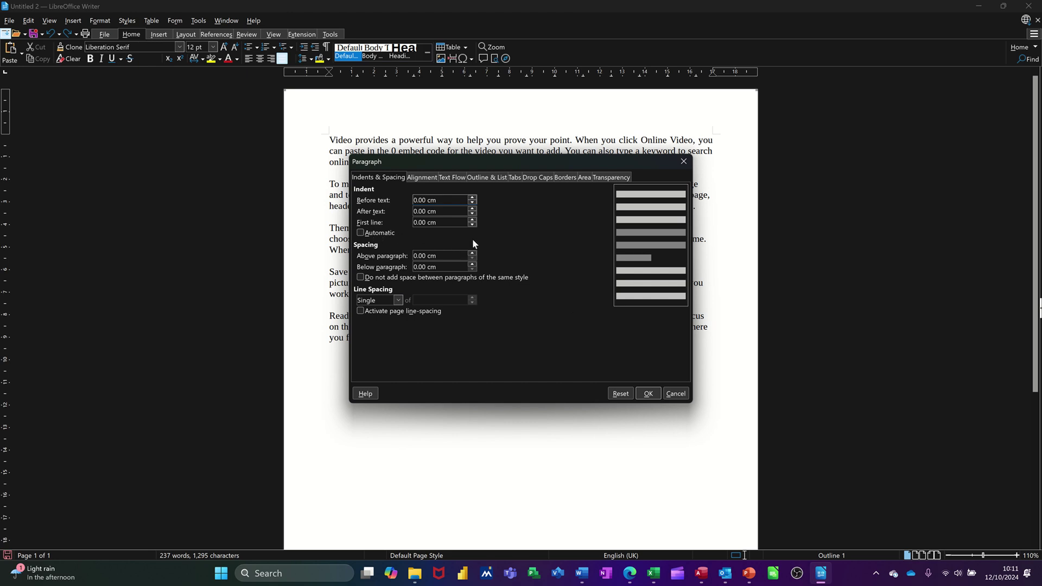
pyautogui.click(398, 301)
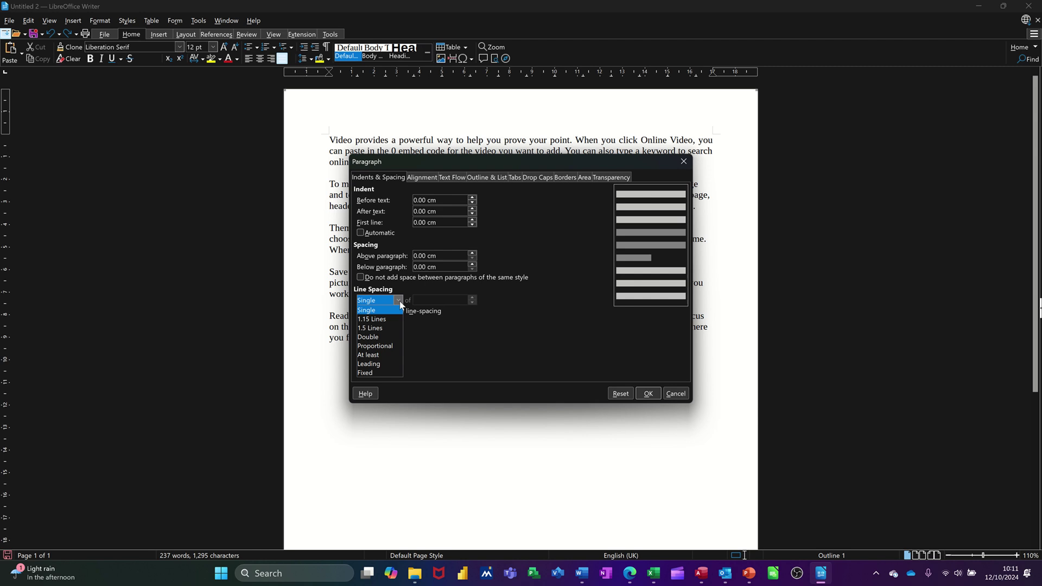
pyautogui.click(380, 327)
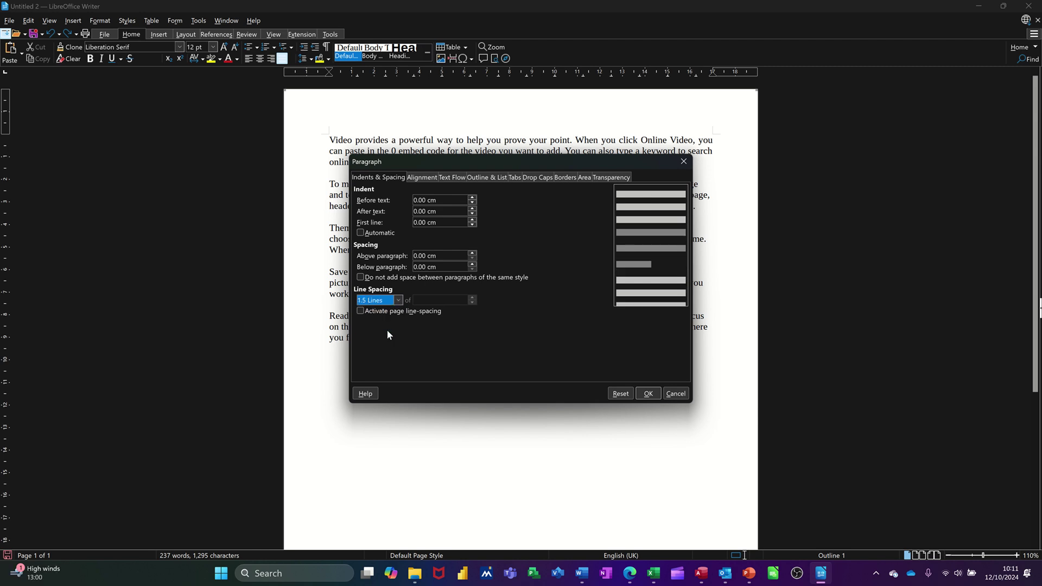
pyautogui.click(645, 394)
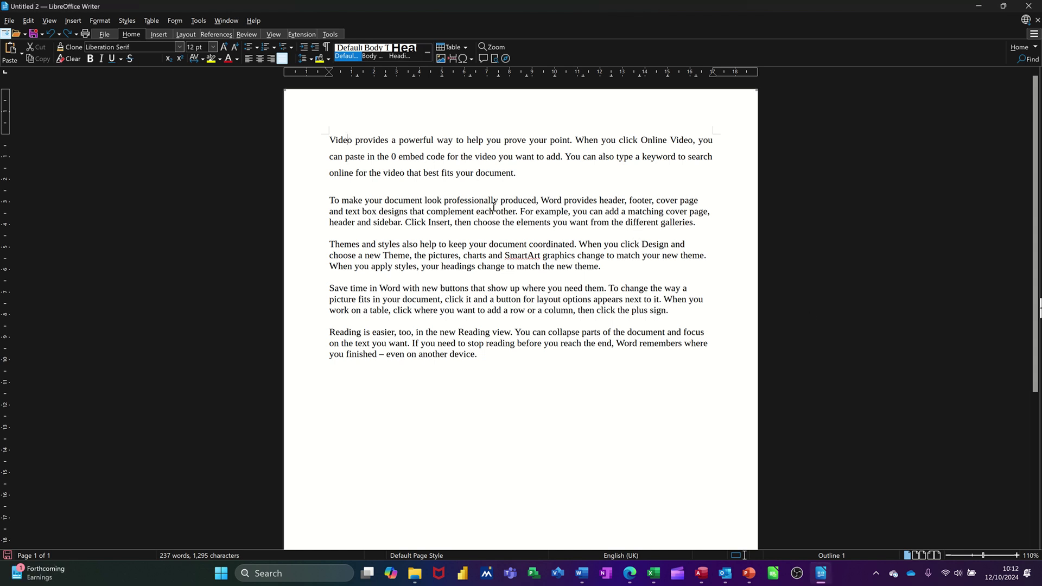
pyautogui.click(99, 20)
pyautogui.click(218, 129)
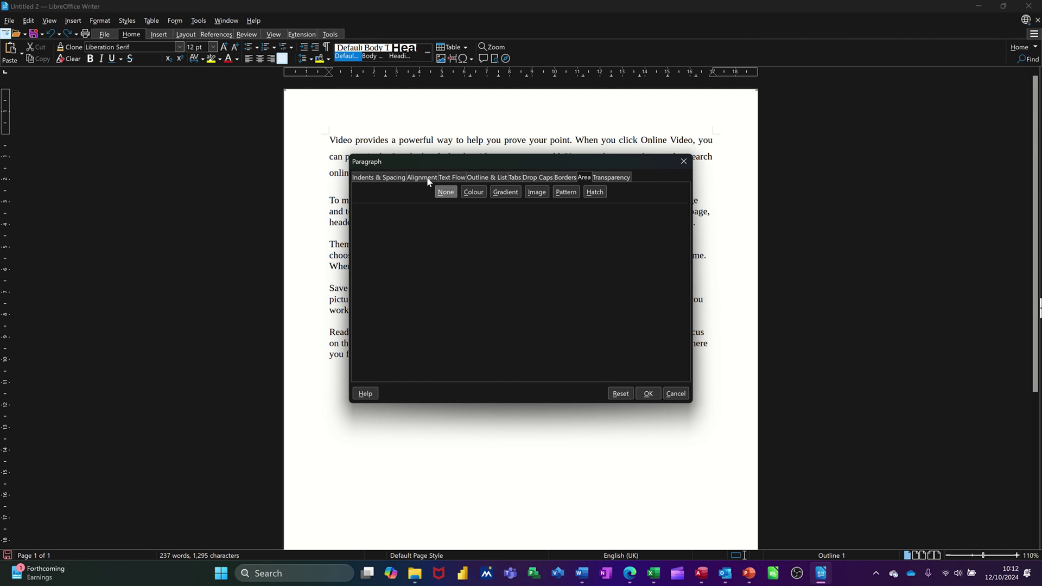
pyautogui.click(427, 179)
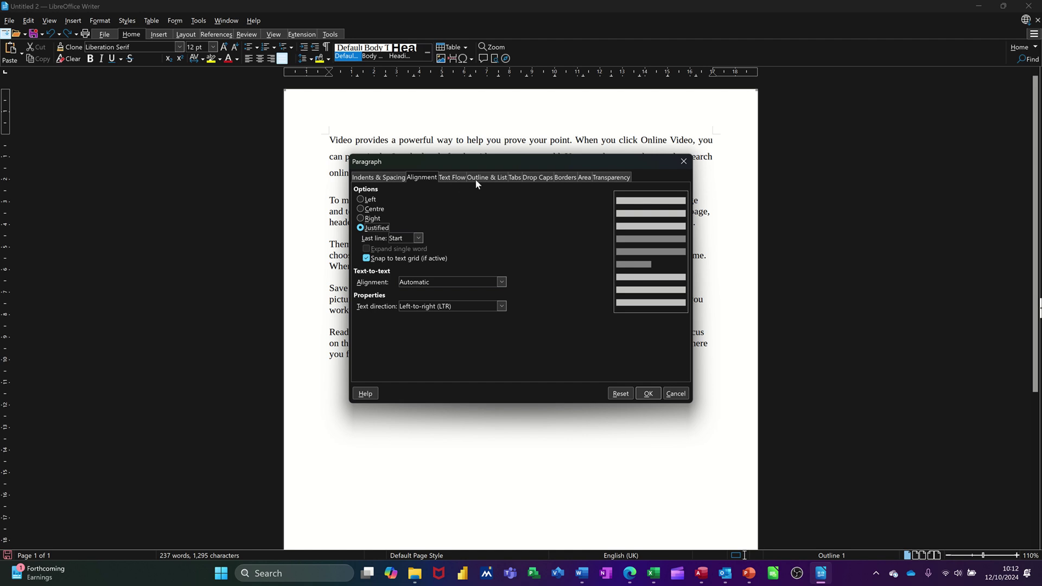
pyautogui.click(515, 178)
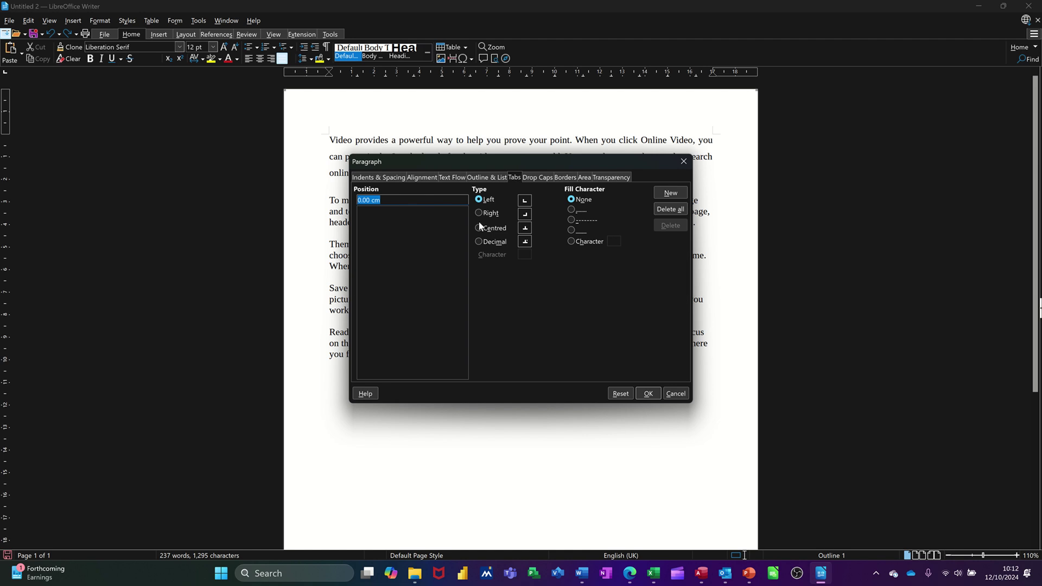
pyautogui.write('0')
pyautogui.press('Return')
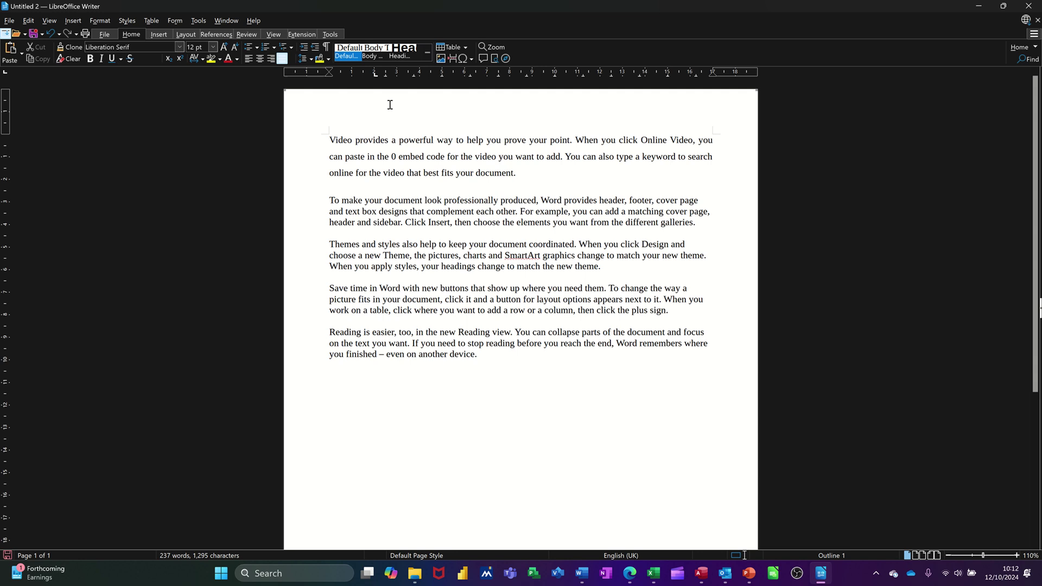
# Step: Add a left tab stop at 2 cm on the first paragraph and reopen the Paragraph dialog
pyautogui.click(374, 75)
pyautogui.click(100, 21)
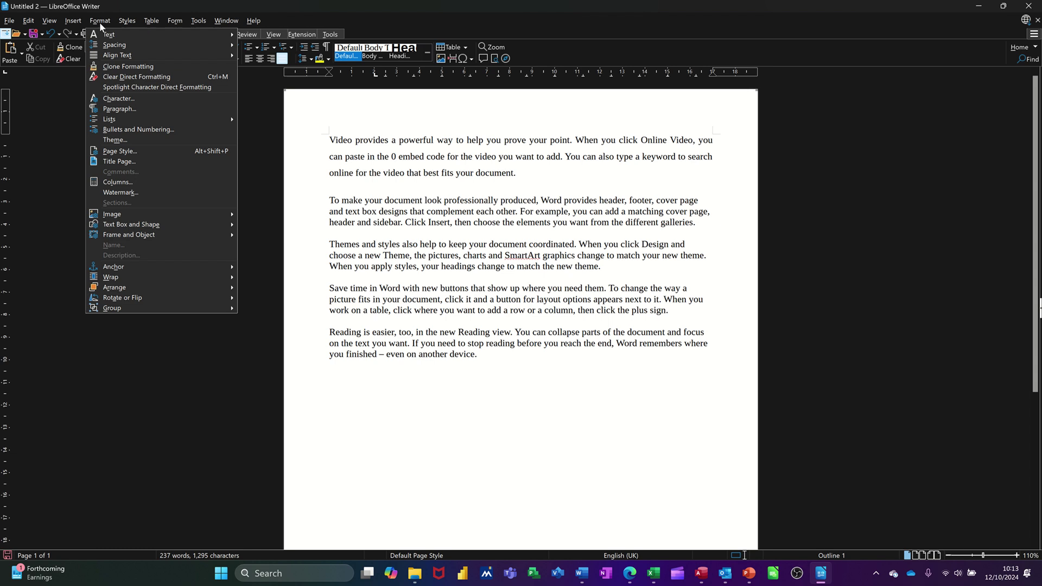
pyautogui.click(139, 109)
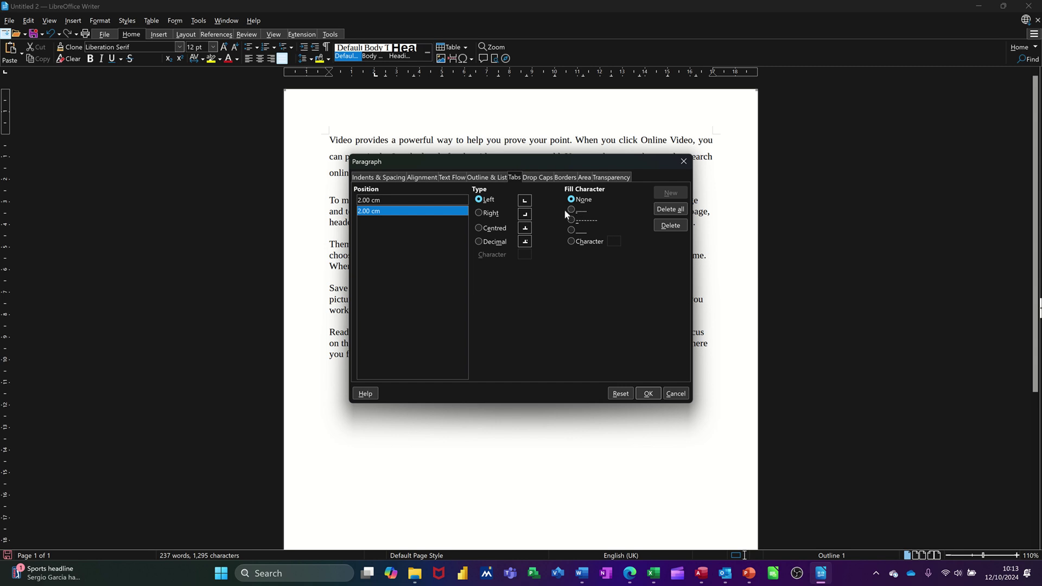
# Step: Enable a three-line drop cap, a Box border and a Light Lime 1 area colour
pyautogui.click(537, 178)
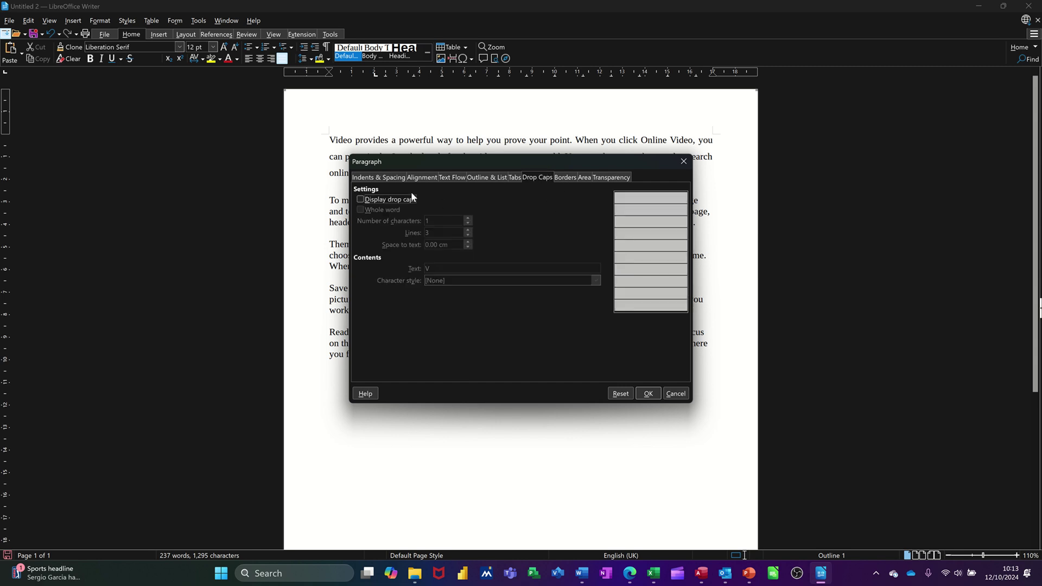
pyautogui.click(360, 200)
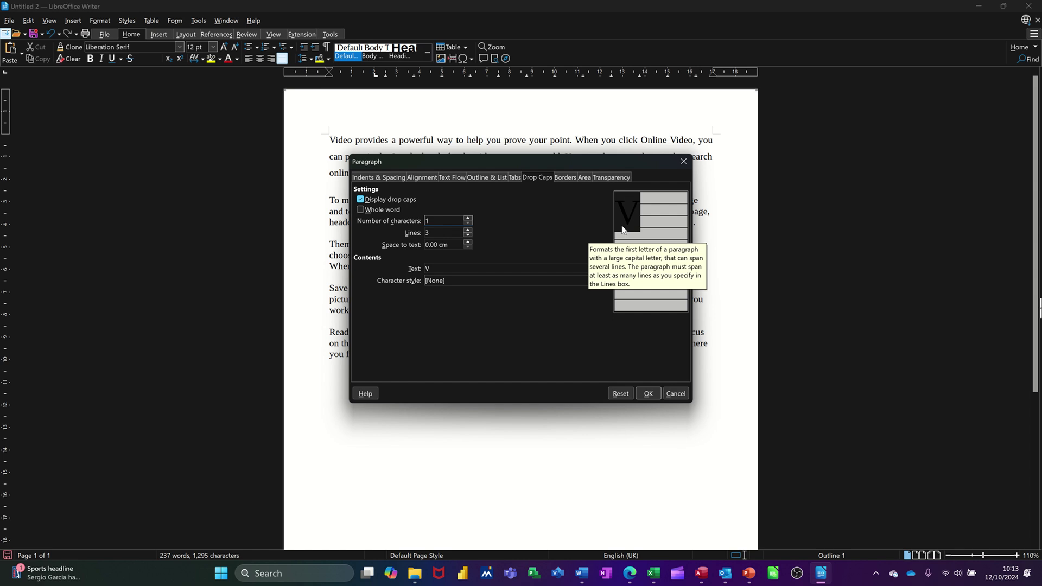
pyautogui.click(567, 179)
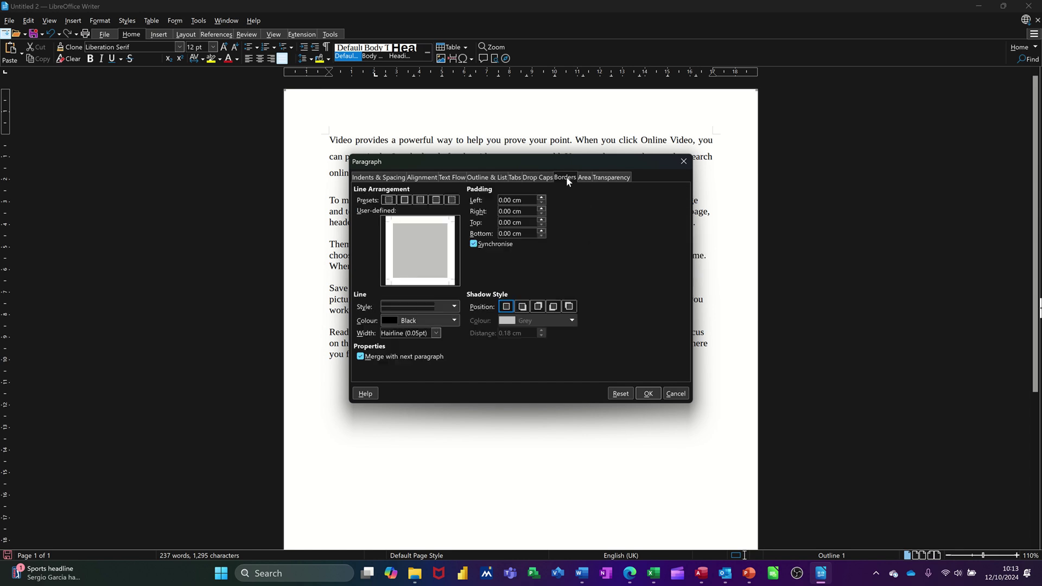
pyautogui.click(405, 199)
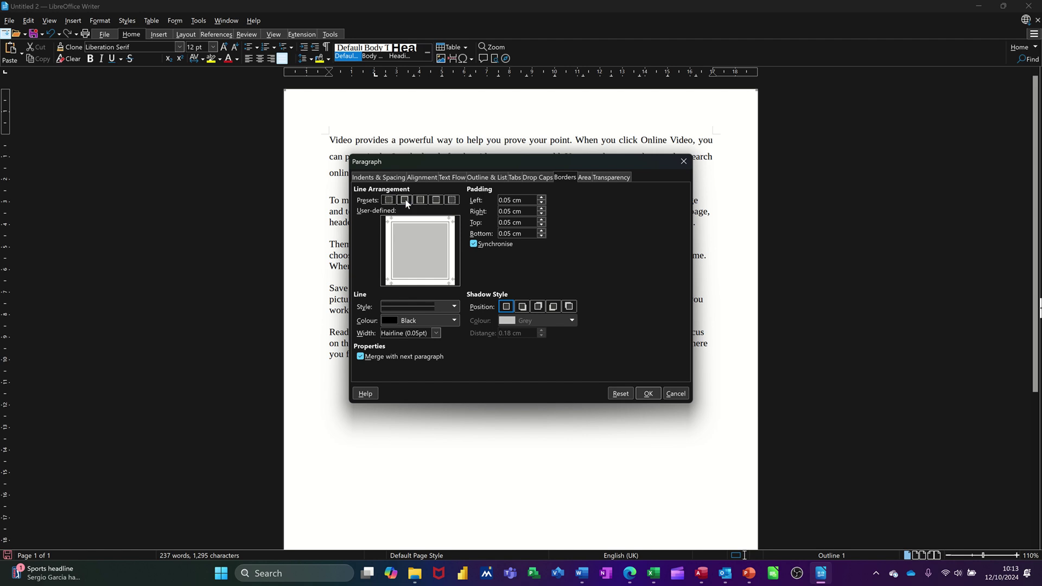
pyautogui.click(584, 179)
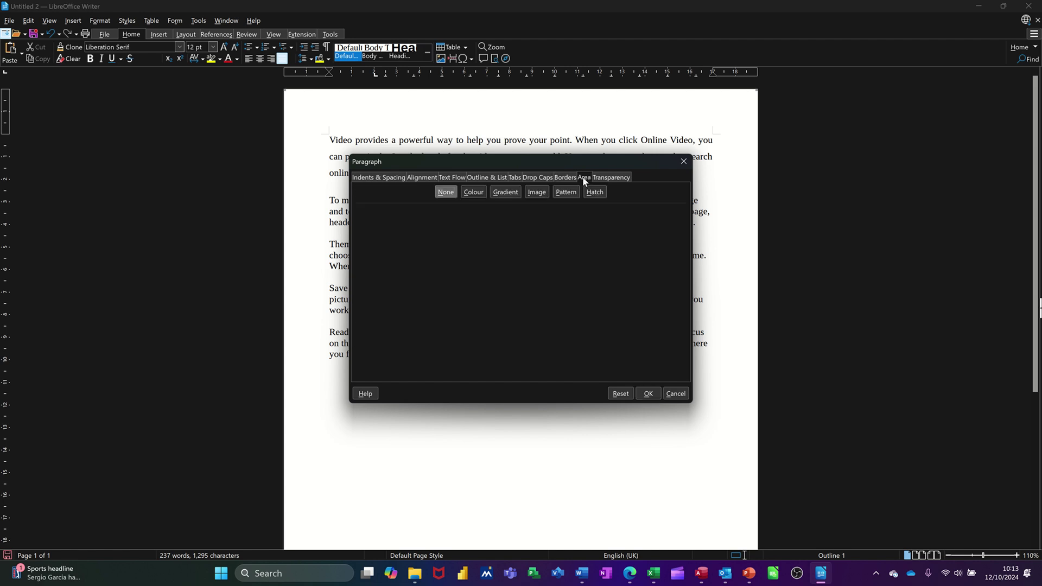
pyautogui.click(477, 194)
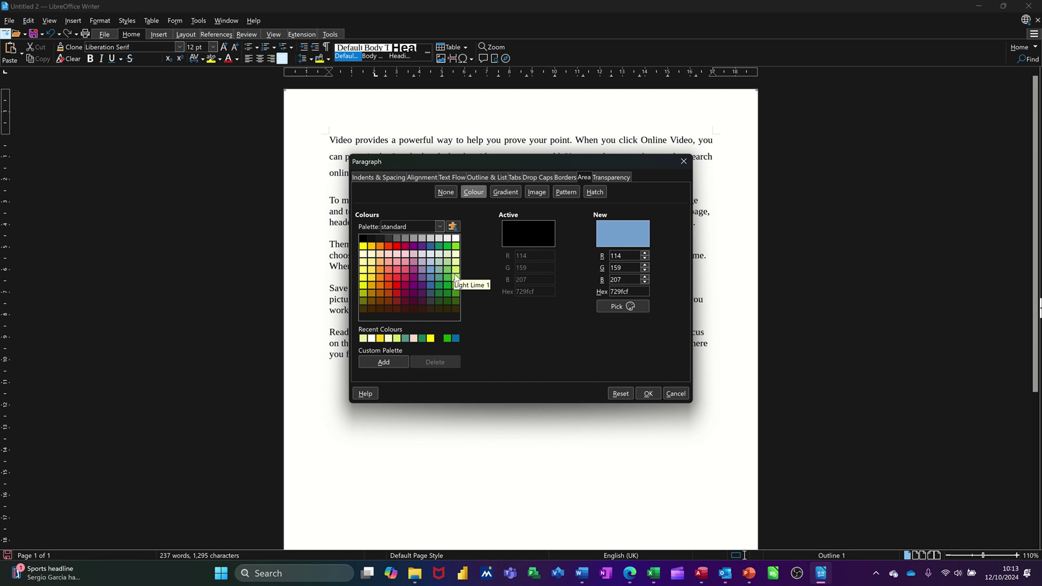
pyautogui.click(456, 277)
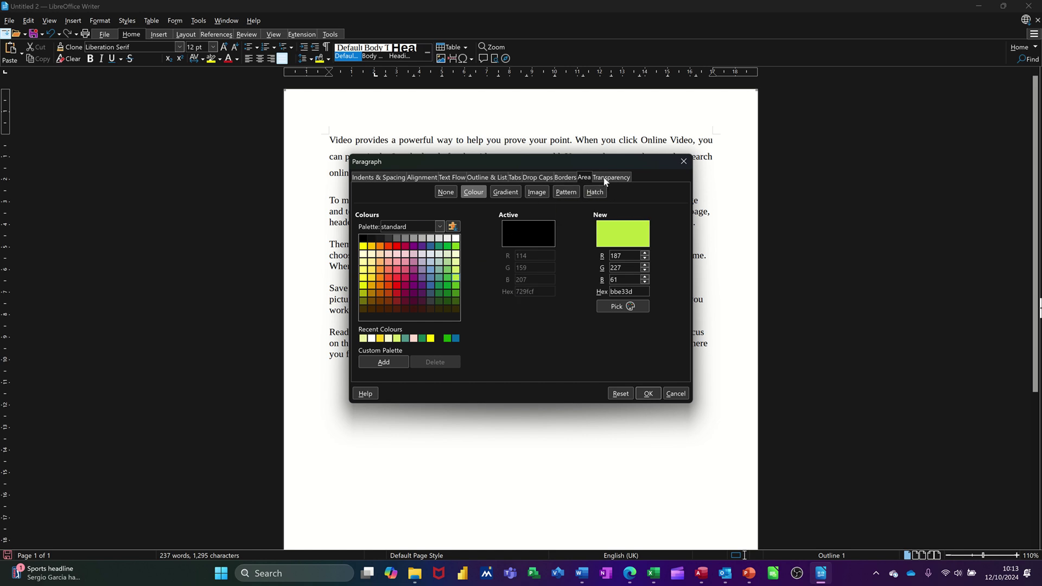
# Step: Apply the paragraph formatting, then give the empty last line left alignment and a 2 cm tab
pyautogui.click(648, 393)
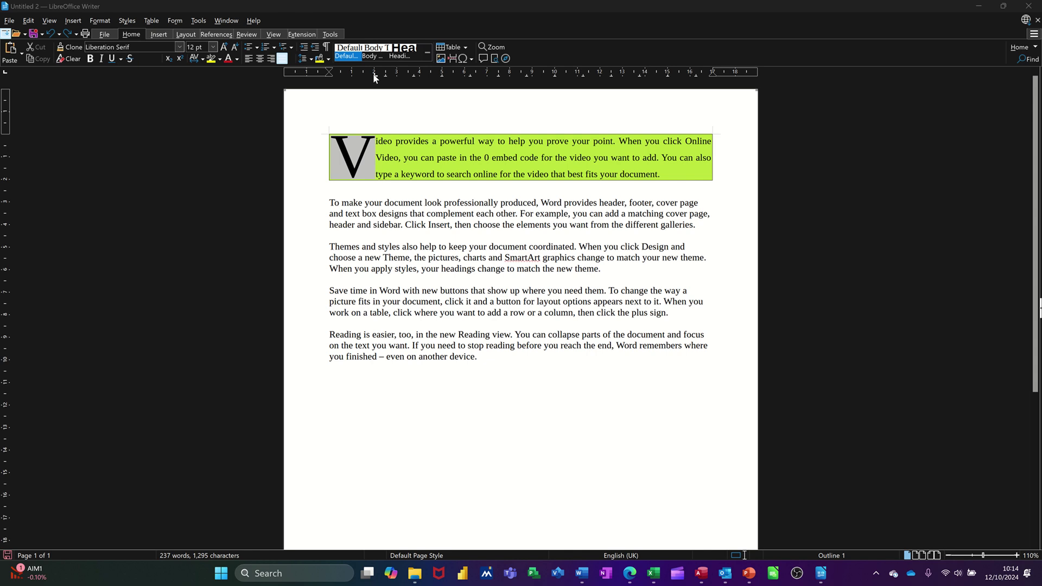
pyautogui.click(374, 74)
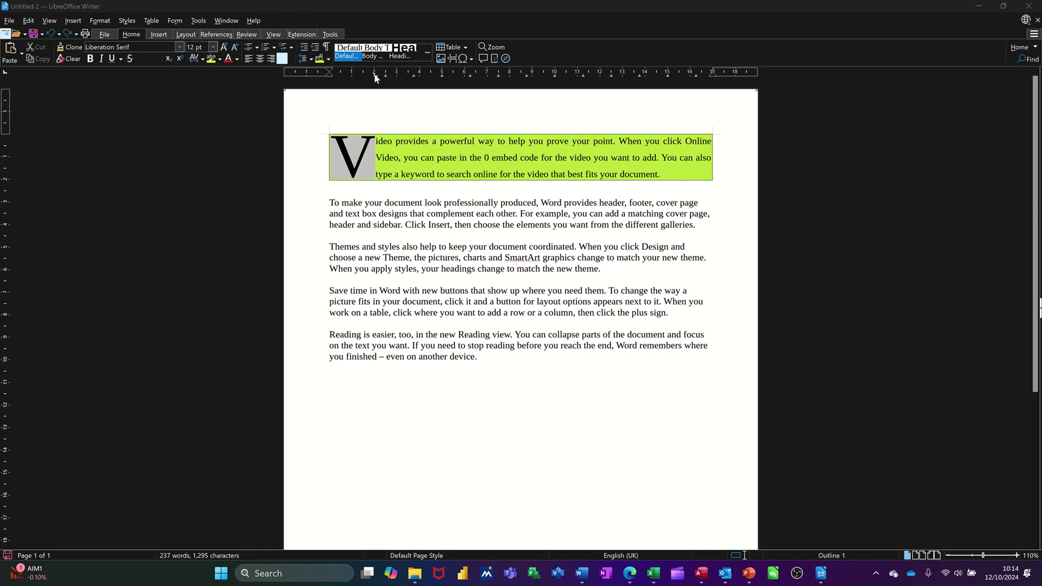
pyautogui.click(461, 388)
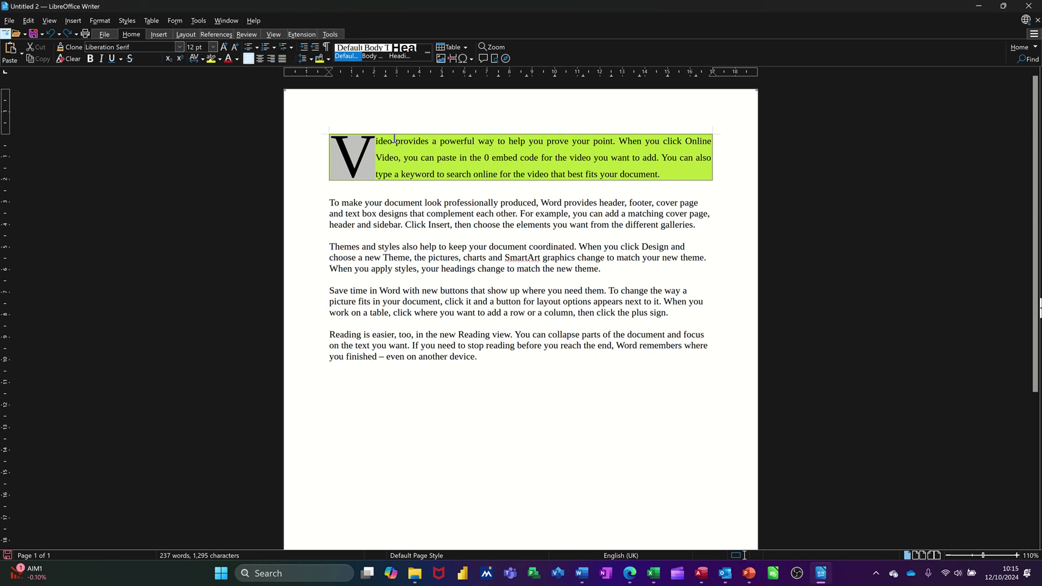
pyautogui.doubleClick(375, 75)
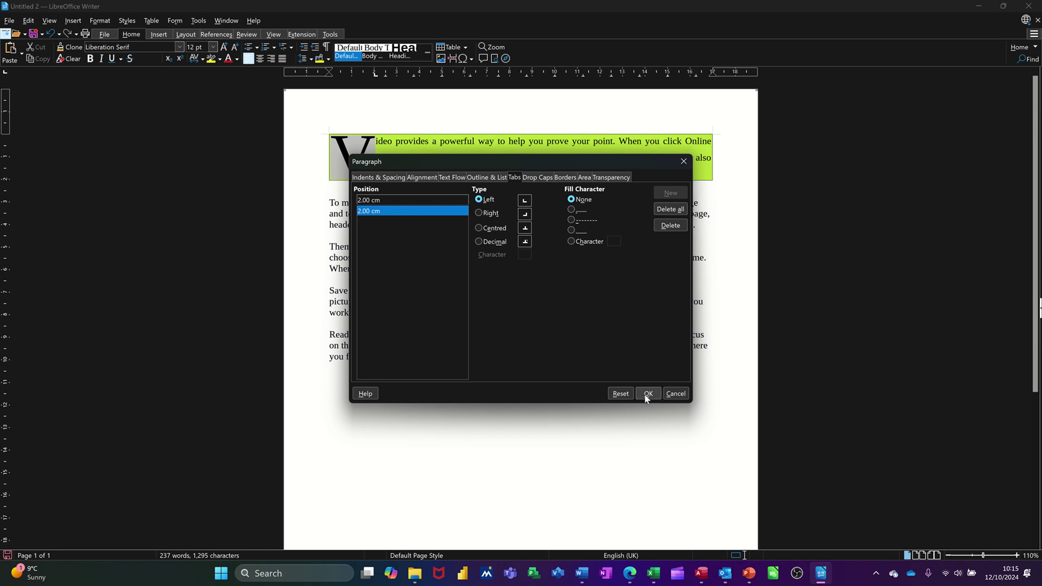
pyautogui.click(676, 394)
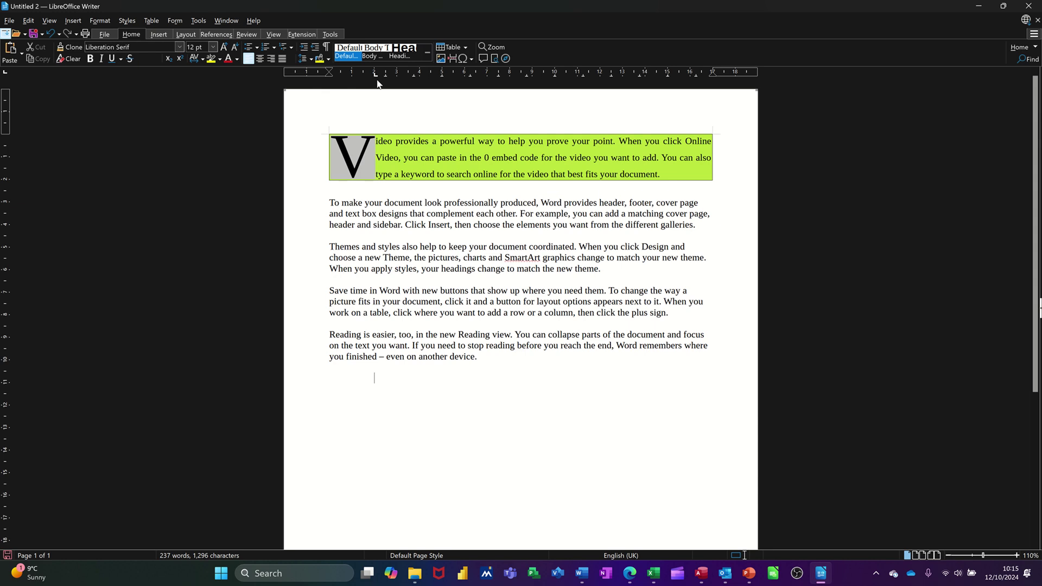
# Step: Type STEVE three times separated by tabs and add a second tab stop at 12 cm
pyautogui.write('STEVE   STEVE        STEVE')
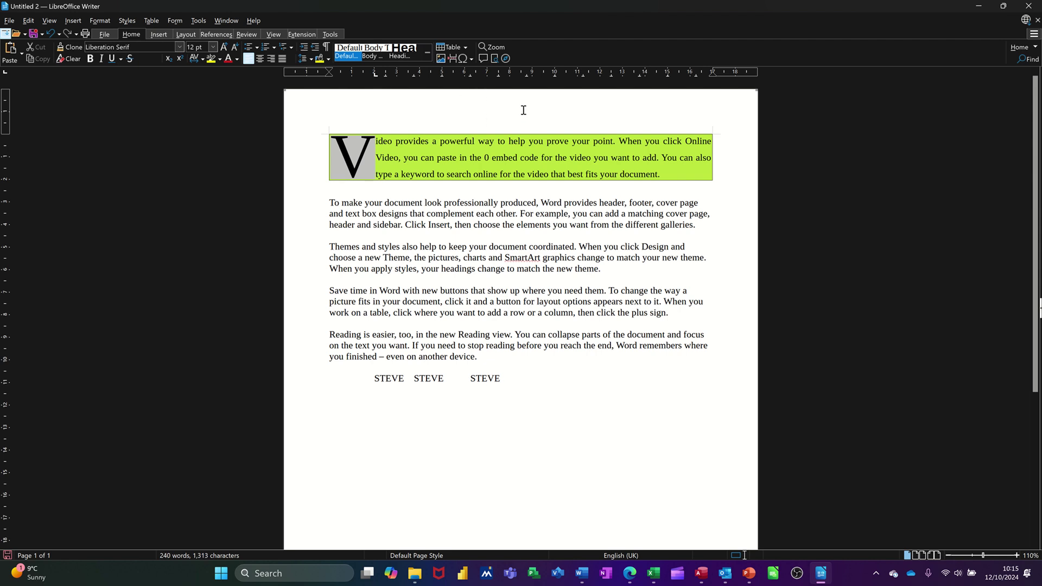
pyautogui.click(597, 73)
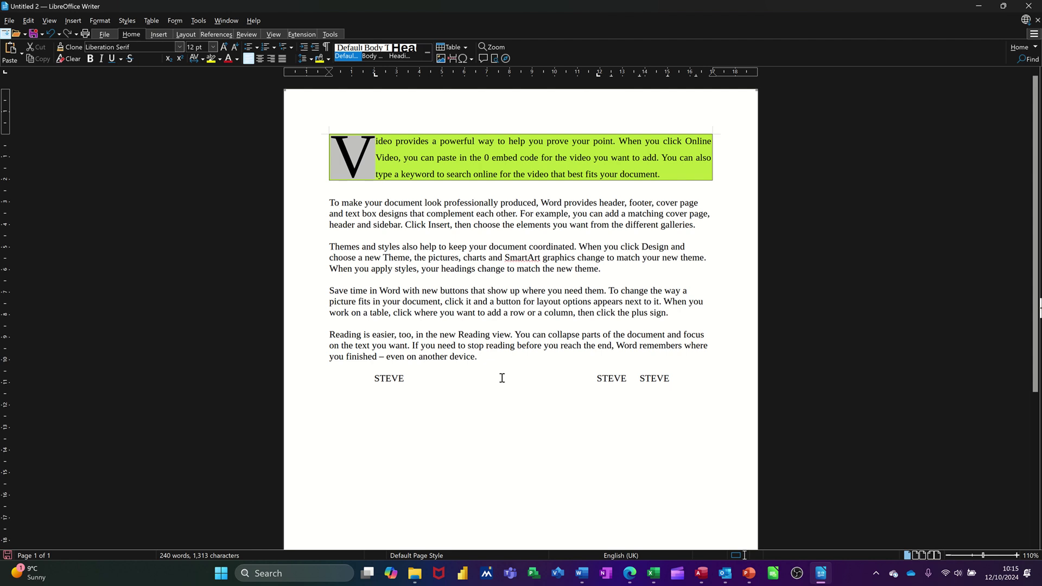
# Step: Show formatting marks and undo the tab between the STEVE words
pyautogui.click(274, 35)
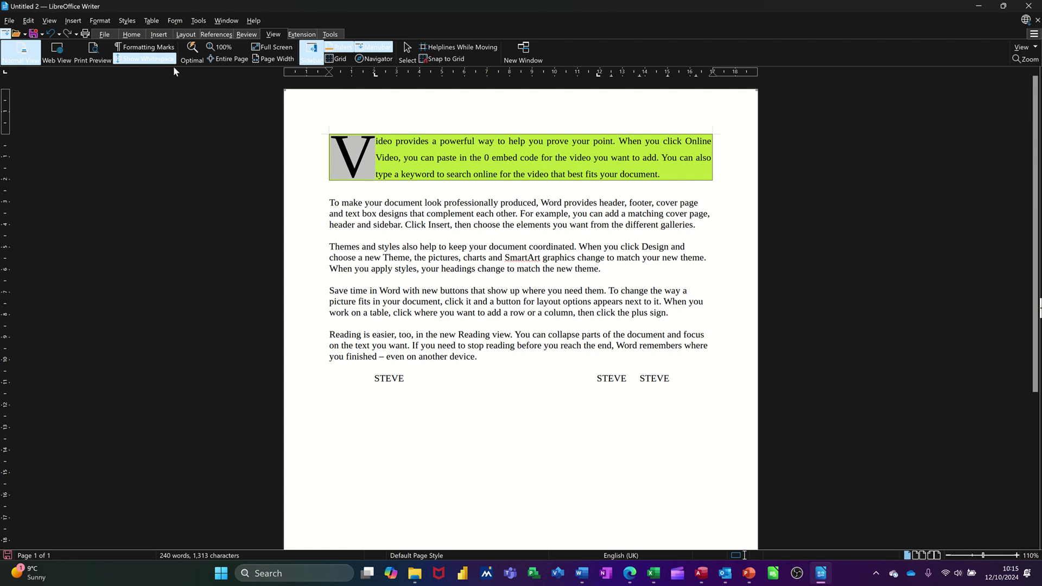
pyautogui.click(140, 48)
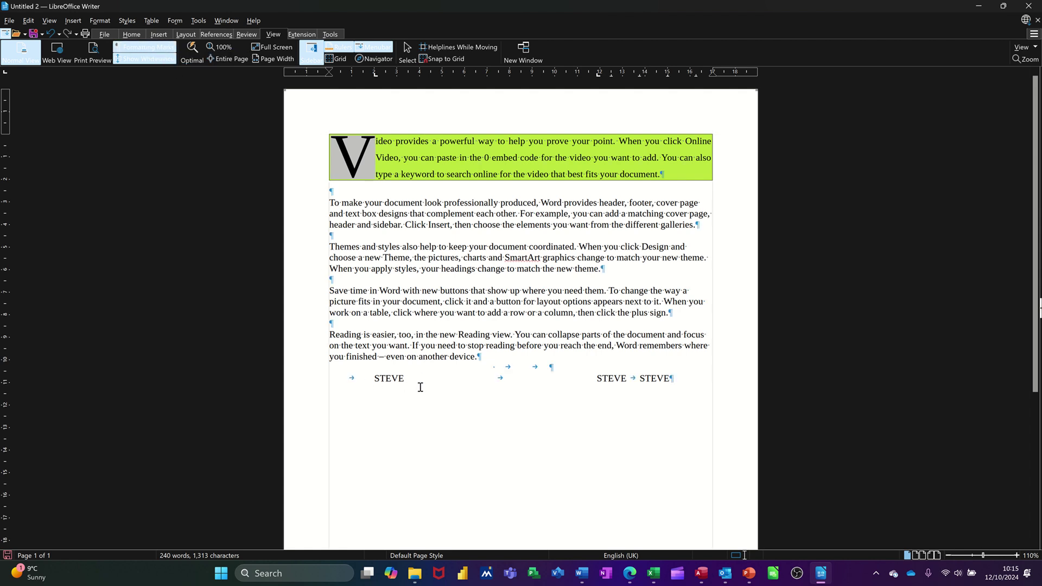
pyautogui.hotkey('ctrl', 'Left')
pyautogui.hotkey('ctrl', 'Left')
pyautogui.hotkey('ctrl', 'z')
# Step: Delete the leading and middle tabs so the line reads STEVESTEVESTEVE at the margin
pyautogui.click(375, 378)
pyautogui.press('BackSpace')
pyautogui.click(593, 378)
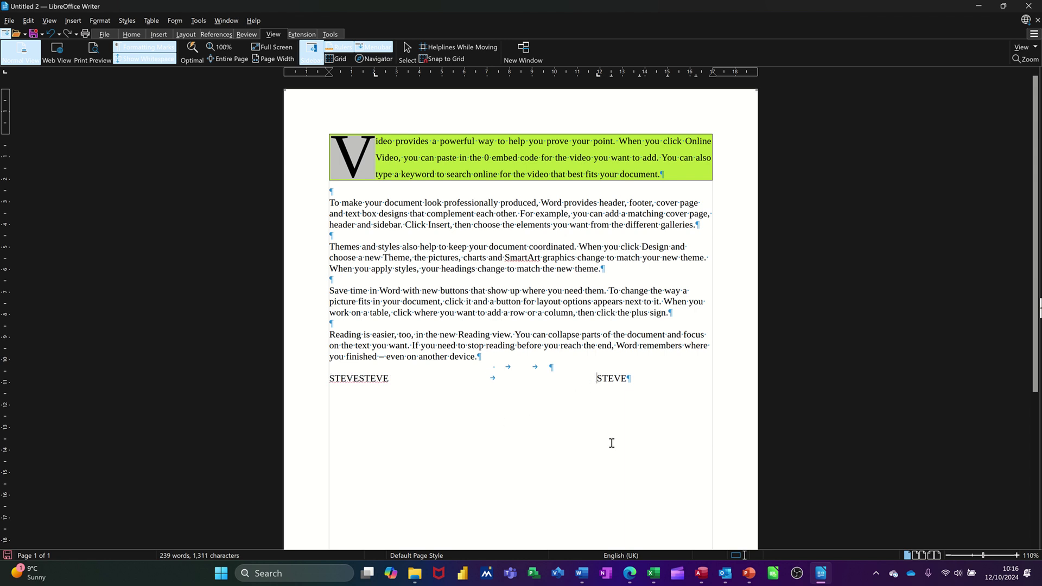
pyautogui.press('BackSpace')
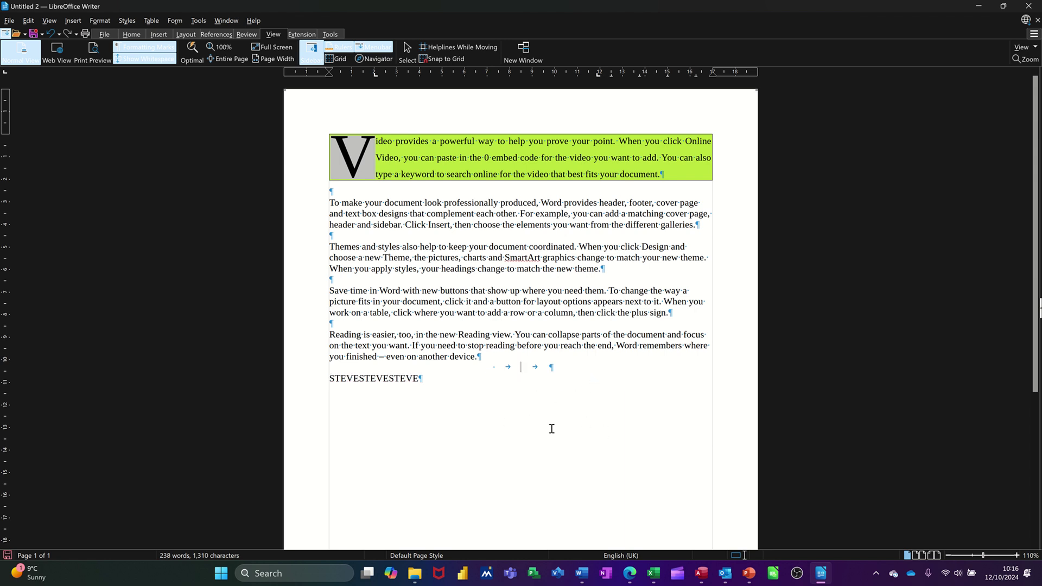
pyautogui.press('BackSpace')
# Step: With formatting marks shown, put the caret before 'collapse' in the Reading paragraph, then hide the marks
pyautogui.click(147, 53)
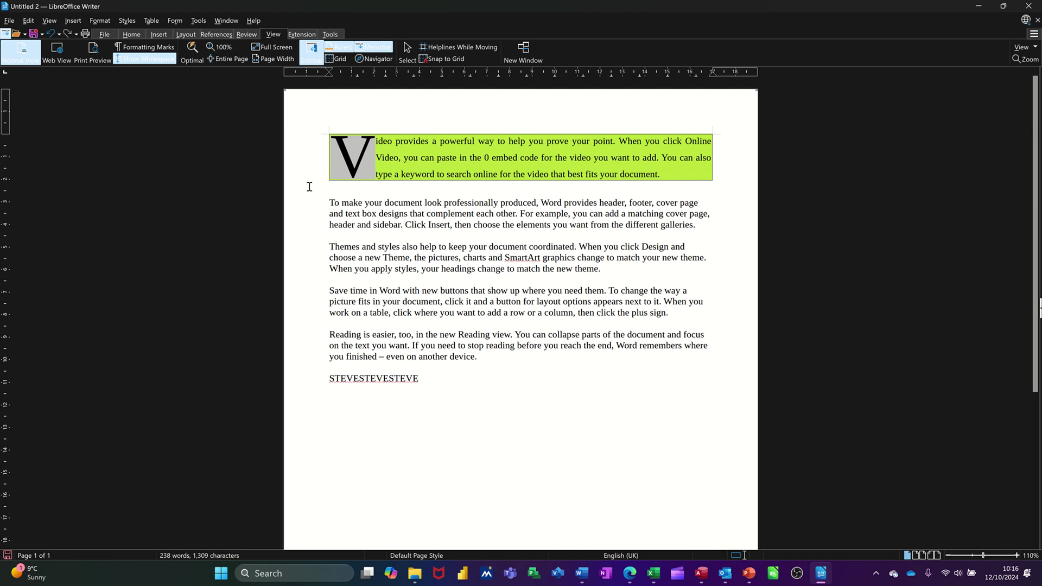
pyautogui.click(146, 49)
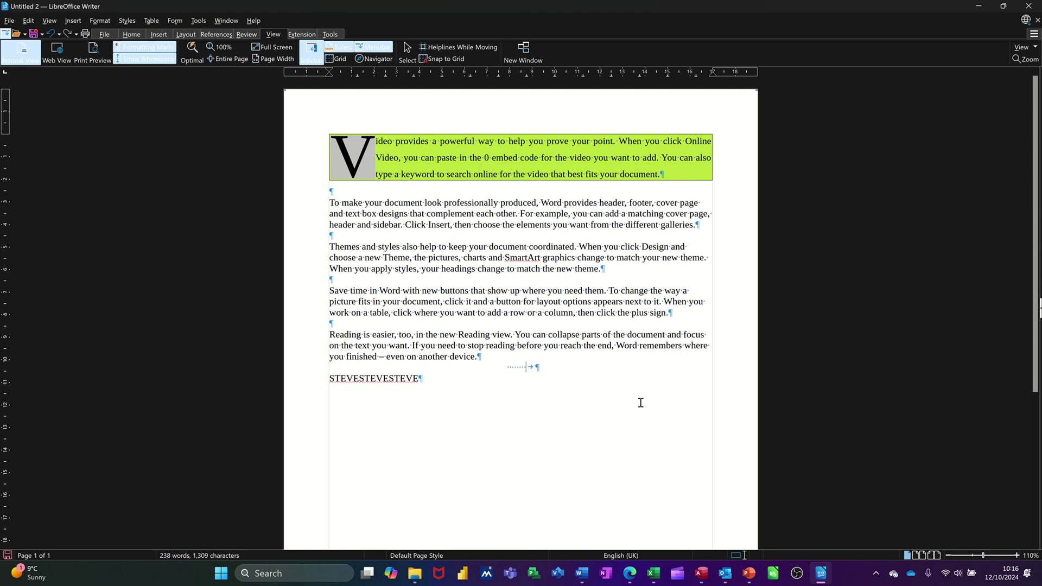
pyautogui.click(548, 332)
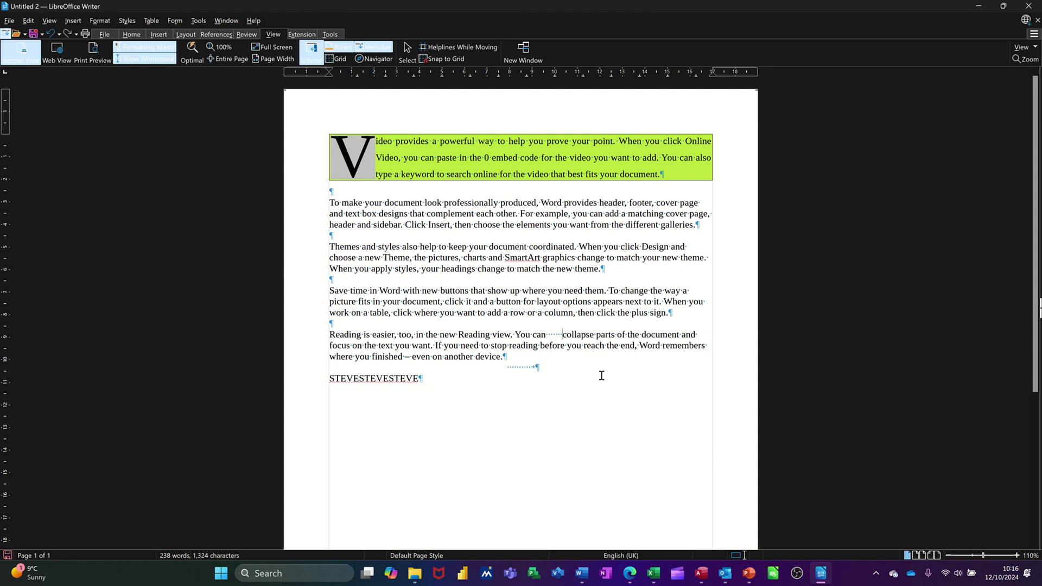
pyautogui.click(147, 52)
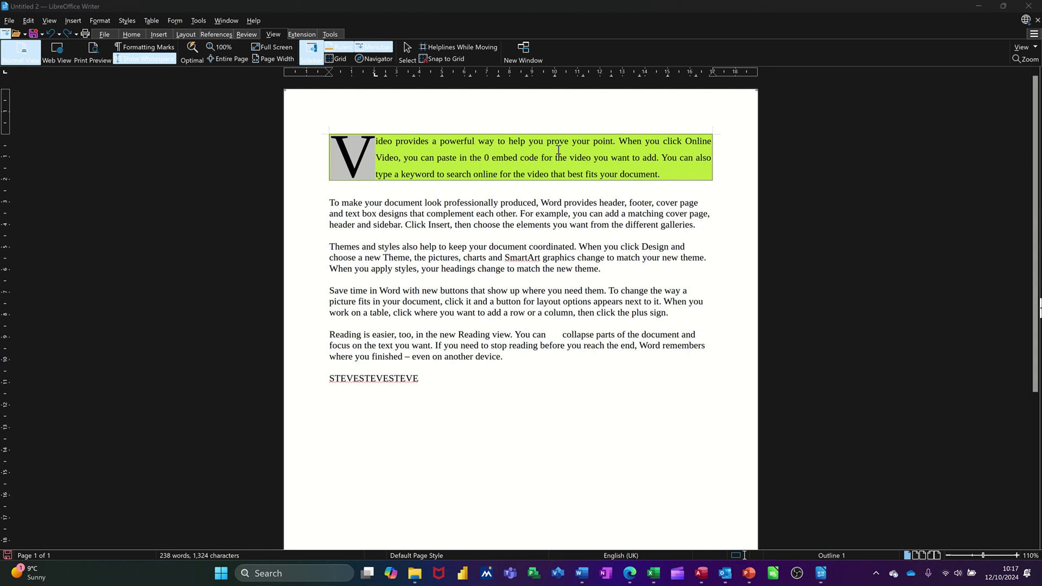
# Step: Give the first paragraph's lime background about 31% transparency through the Paragraph dialog's Transparency settings
pyautogui.click(511, 156)
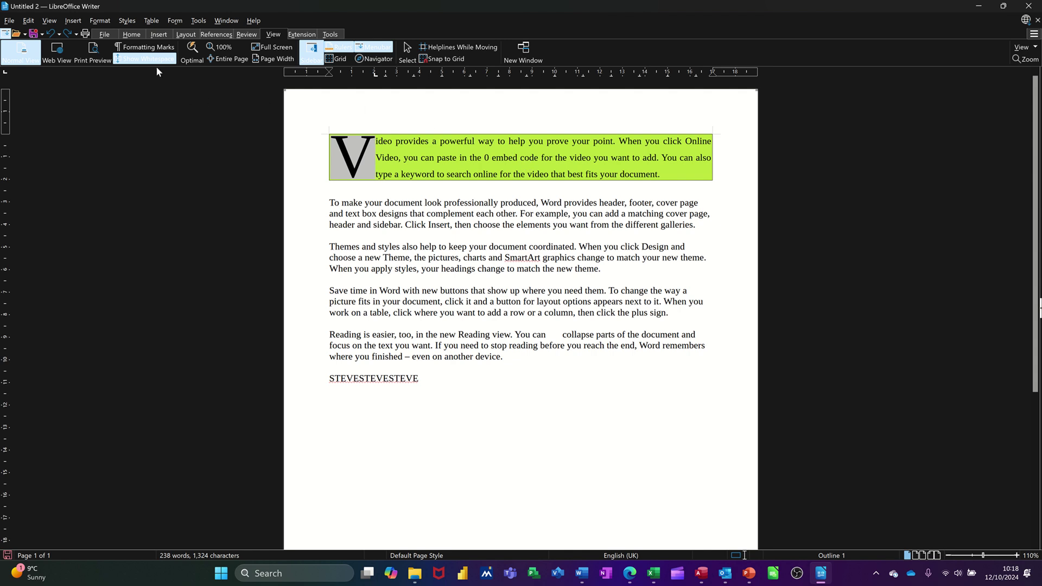
pyautogui.click(106, 23)
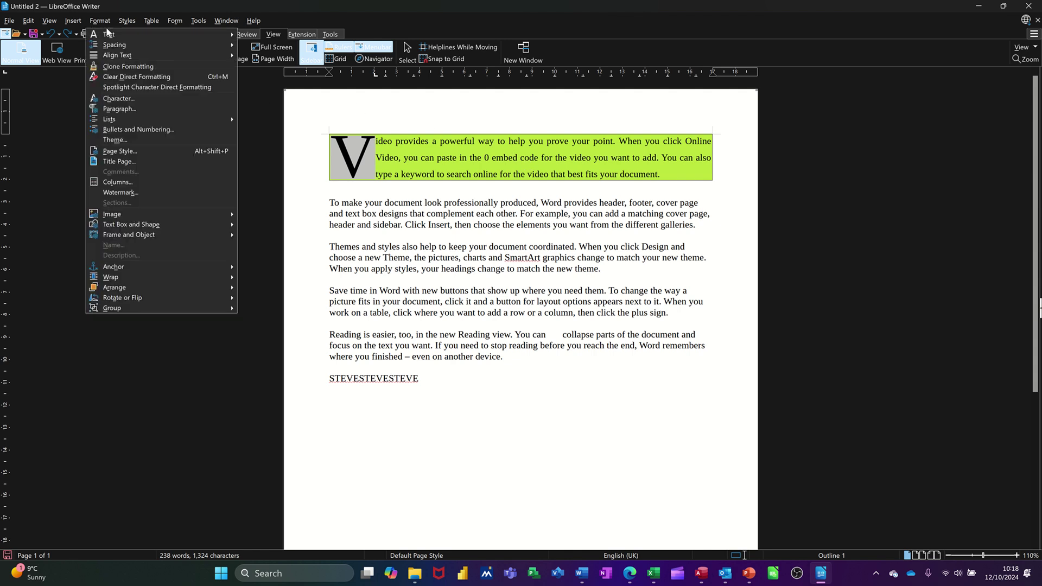
pyautogui.click(144, 109)
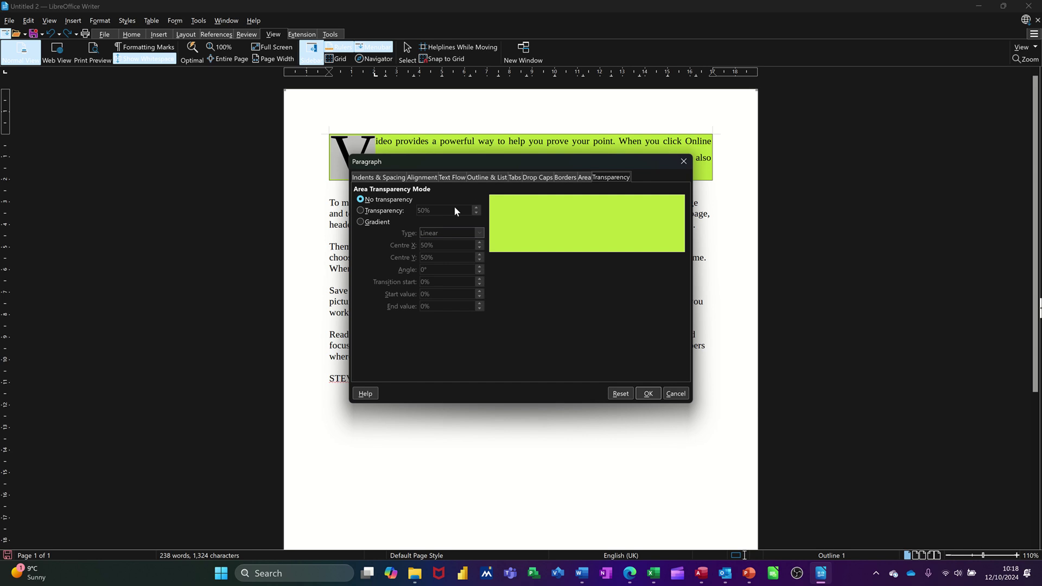
pyautogui.click(375, 211)
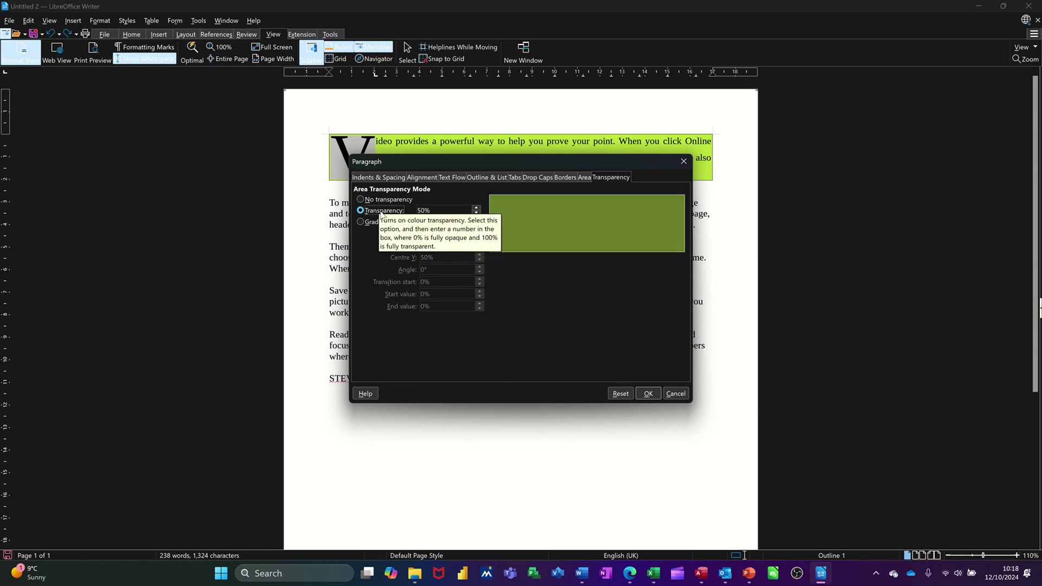
pyautogui.click(477, 213)
pyautogui.click(476, 212)
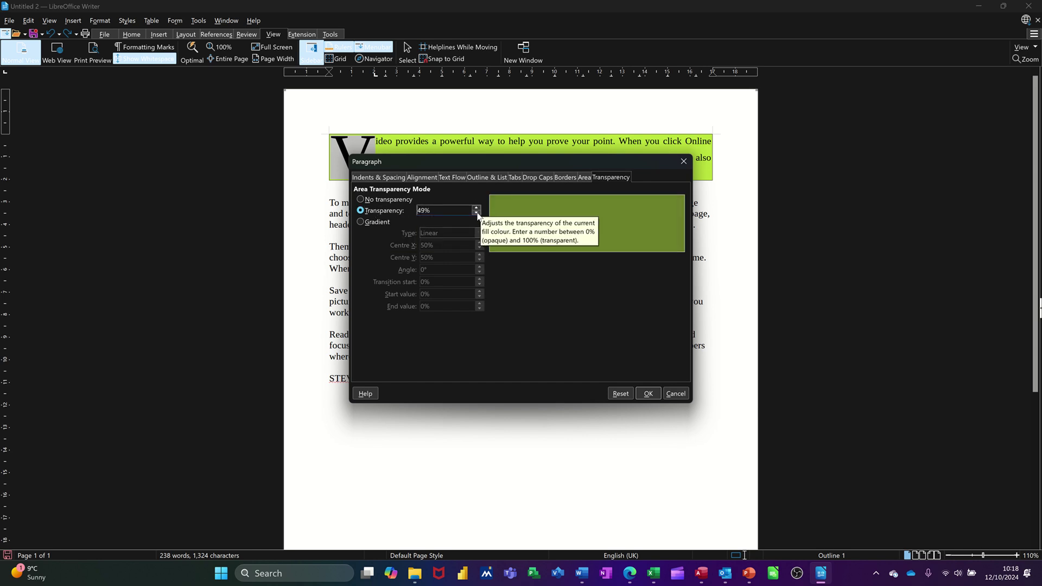
pyautogui.click(477, 213)
pyautogui.click(476, 213)
pyautogui.click(477, 213)
pyautogui.click(477, 213)
pyautogui.click(477, 213)
pyautogui.click(477, 214)
pyautogui.click(477, 213)
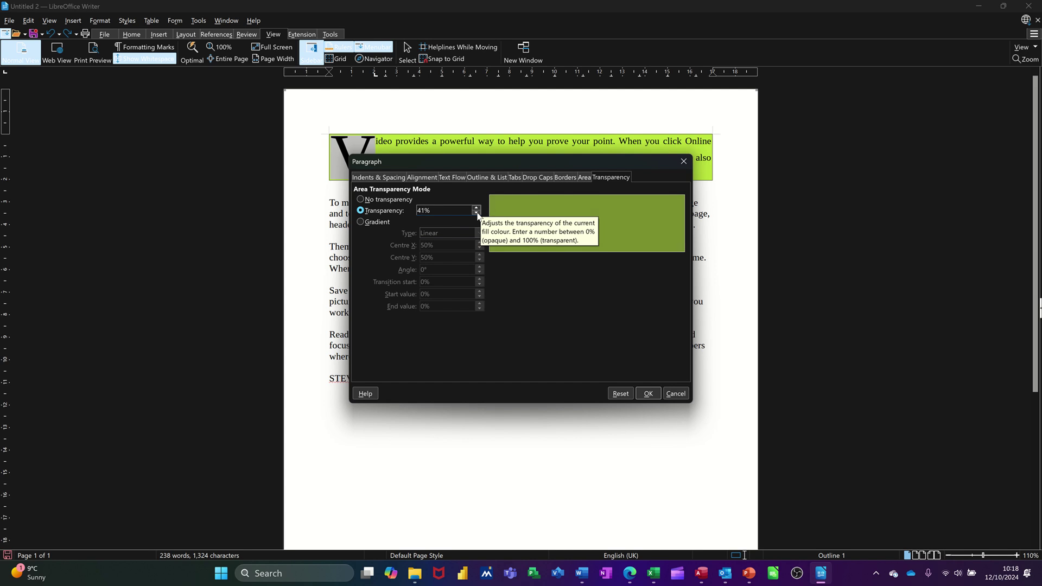
pyautogui.click(477, 213)
pyautogui.click(477, 214)
pyautogui.click(477, 213)
pyautogui.click(477, 213)
pyautogui.click(477, 213)
pyautogui.click(477, 213)
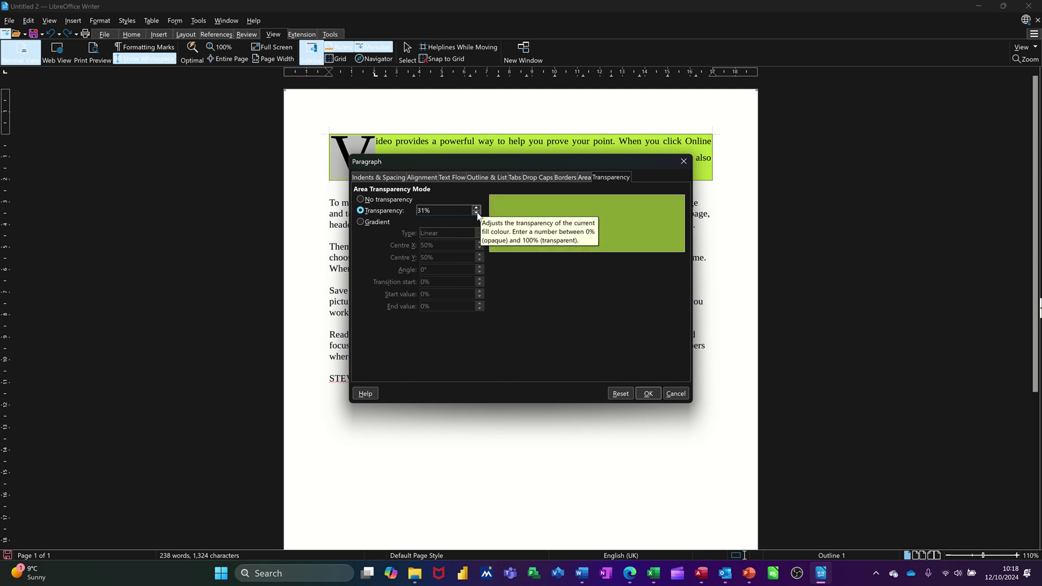
pyautogui.click(648, 394)
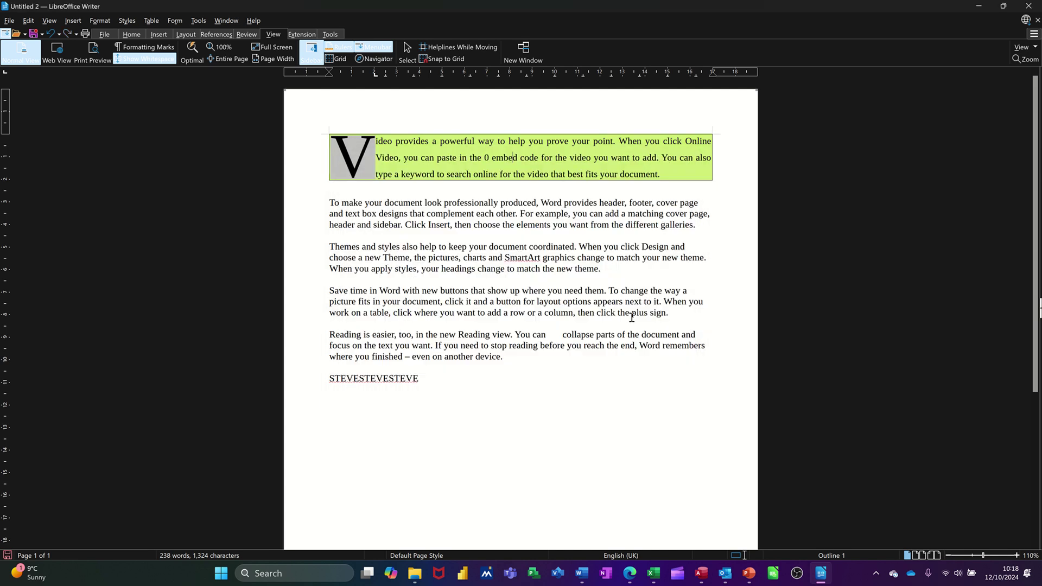